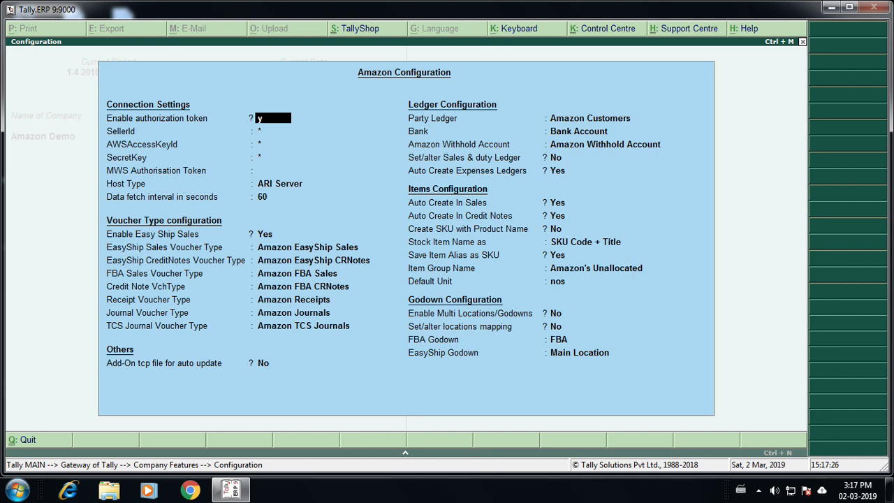
Enable the authorization token and keep the existing connection settings, including the ARI Server host type and 60-second data fetch interval
{"action": "key", "text": "Return"}
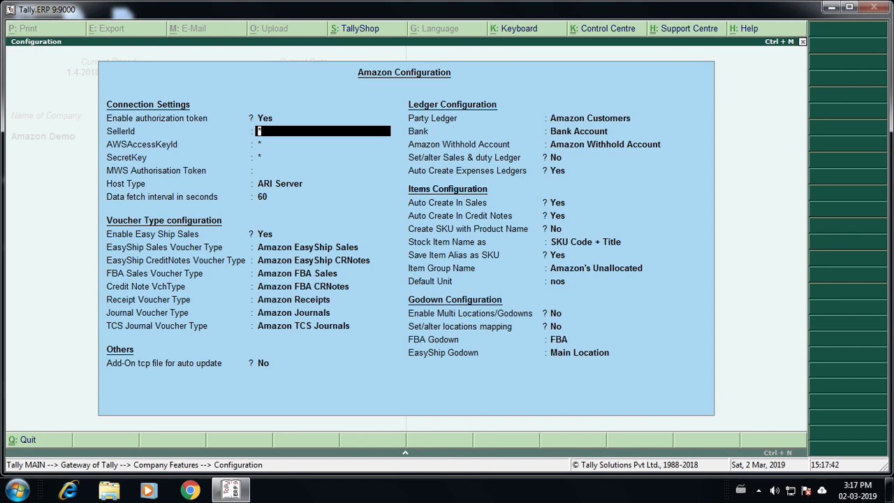
{"action": "key", "text": "Return"}
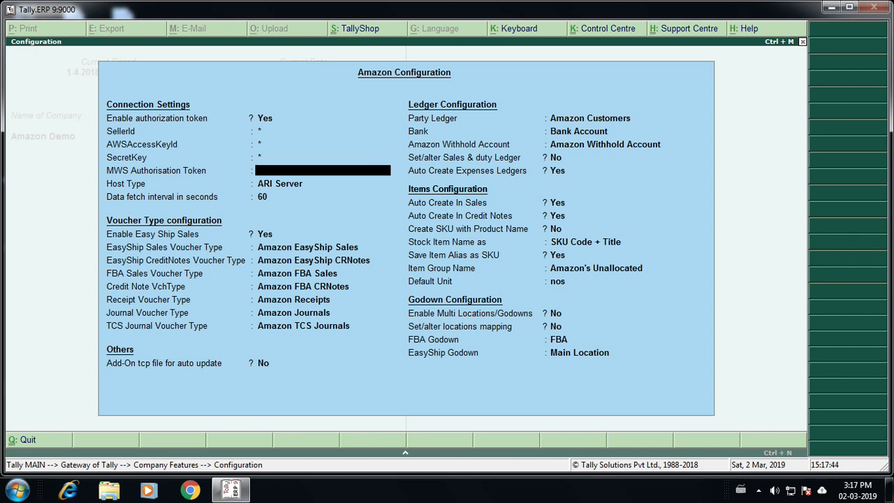
{"action": "key", "text": "Return"}
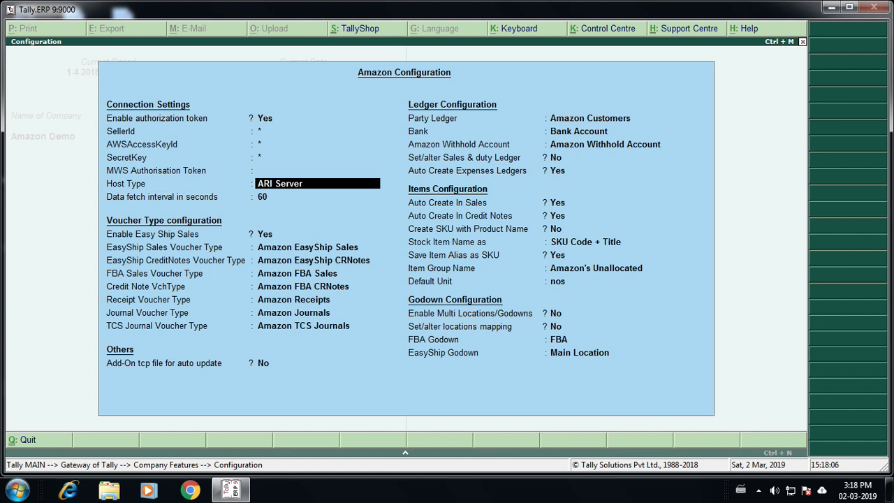
{"action": "key", "text": "Return"}
{"action": "key", "text": "Return"}
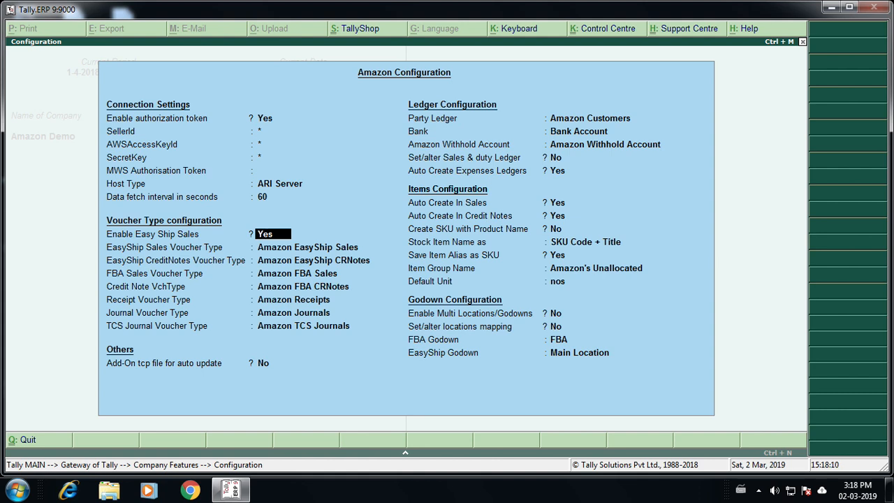
Keep Easy Ship Sales enabled and accept the existing Amazon voucher types for sales, credit notes, receipts, journals and TCS journals
{"action": "key", "text": "Return"}
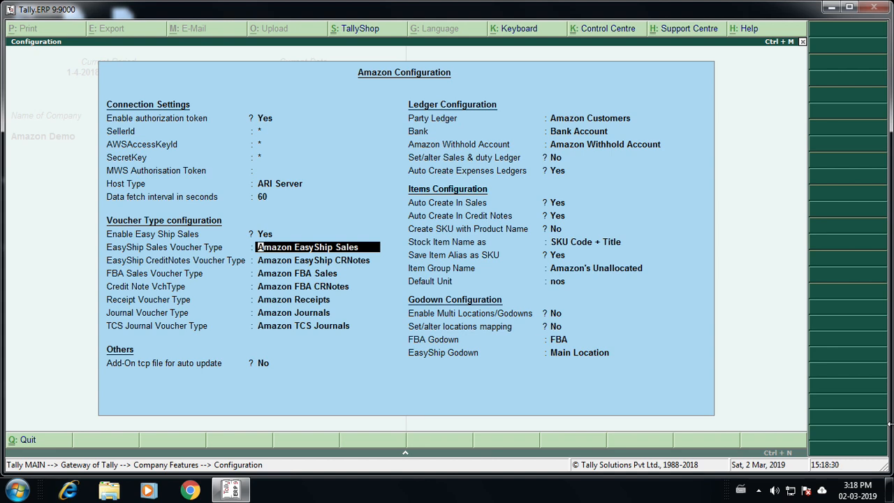
{"action": "key", "text": "Return"}
{"action": "key", "text": "Return"}
{"action": "key", "text": "Return"}
{"action": "key", "text": "Return"}
{"action": "key", "text": "Return"}
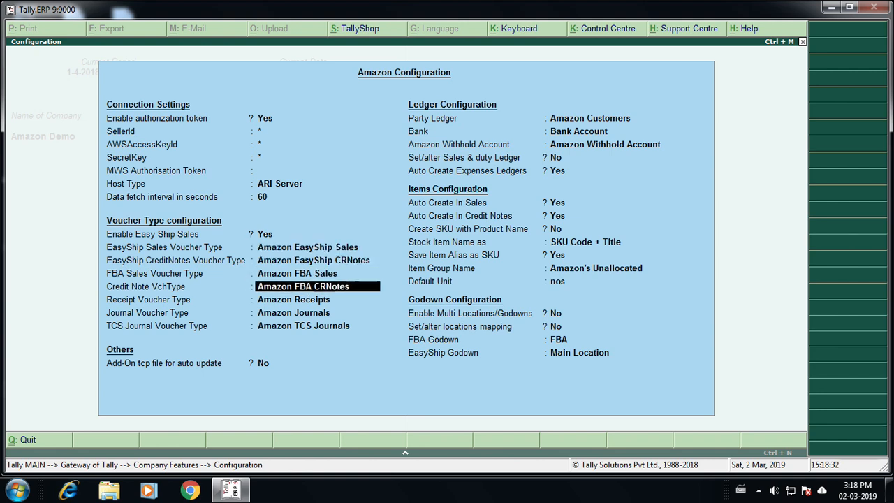
{"action": "key", "text": "Return"}
{"action": "key", "text": "Return"}
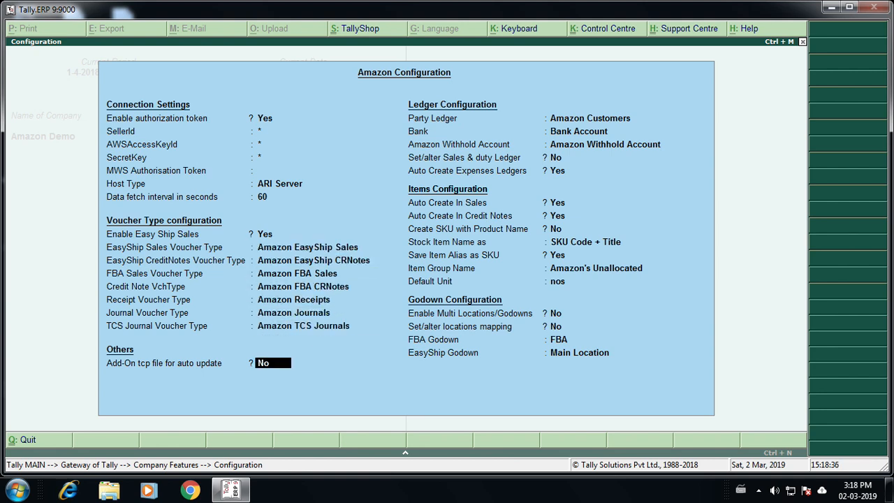
Enable the add-on tcp file for auto update and select C:\demodata\Amazon\Amazon_Seller_Central_MWS-1.tcp
{"action": "type", "text": "y"}
{"action": "key", "text": "Return"}
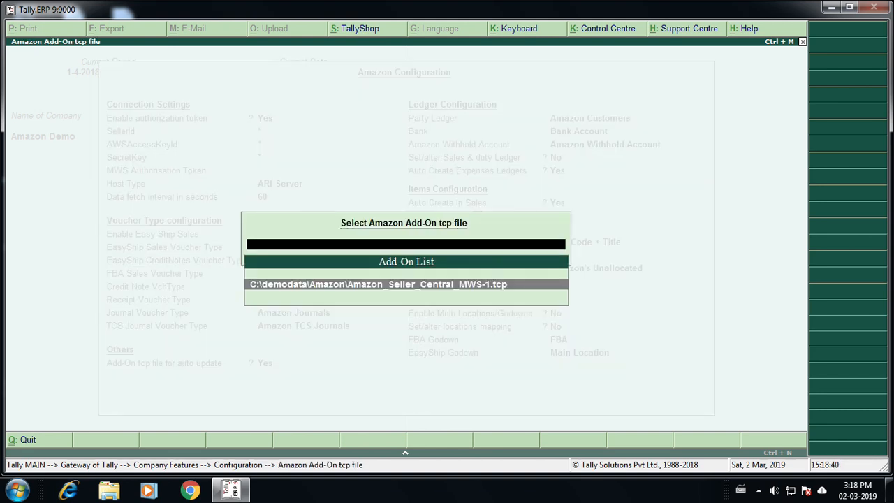
{"action": "key", "text": "Return"}
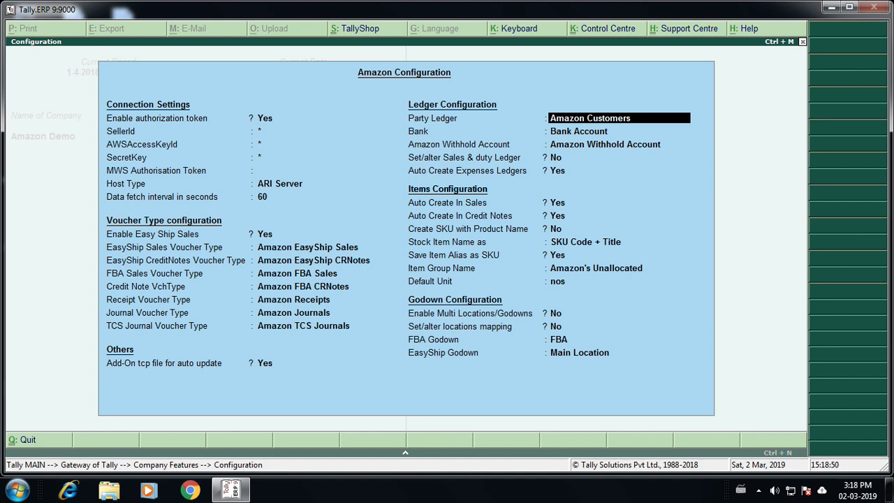
Choose Amazon Customers as the party ledger
{"action": "key", "text": "space"}
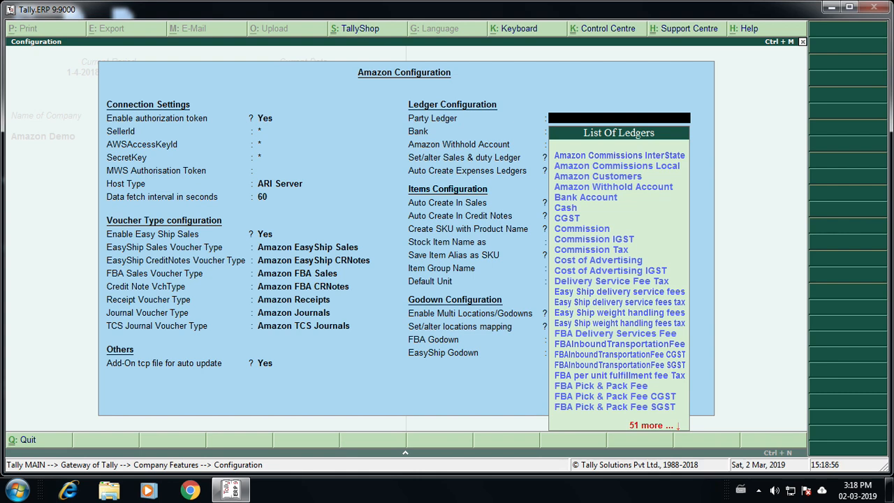
{"action": "type", "text": "ama"}
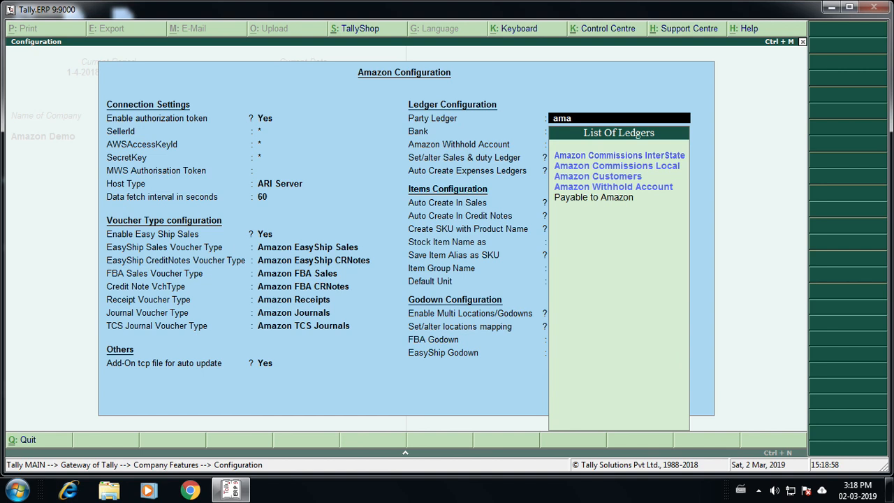
{"action": "key", "text": "Down"}
{"action": "key", "text": "Down"}
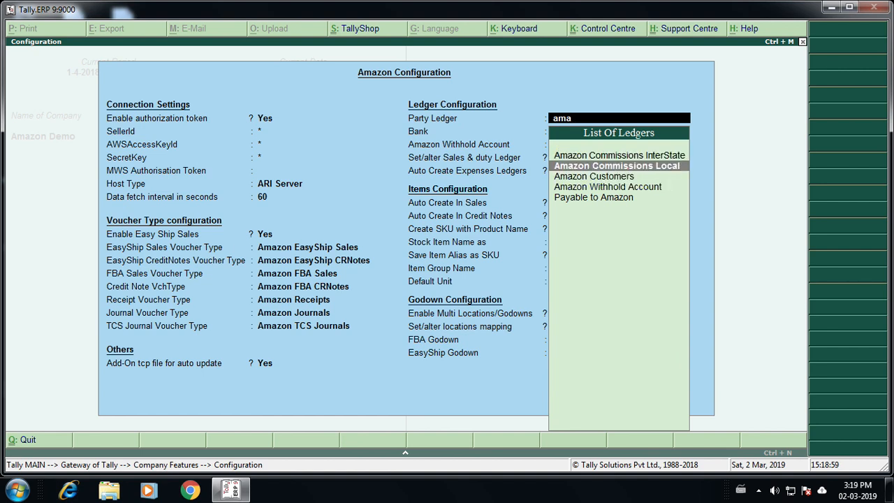
{"action": "key", "text": "Down"}
{"action": "key", "text": "Return"}
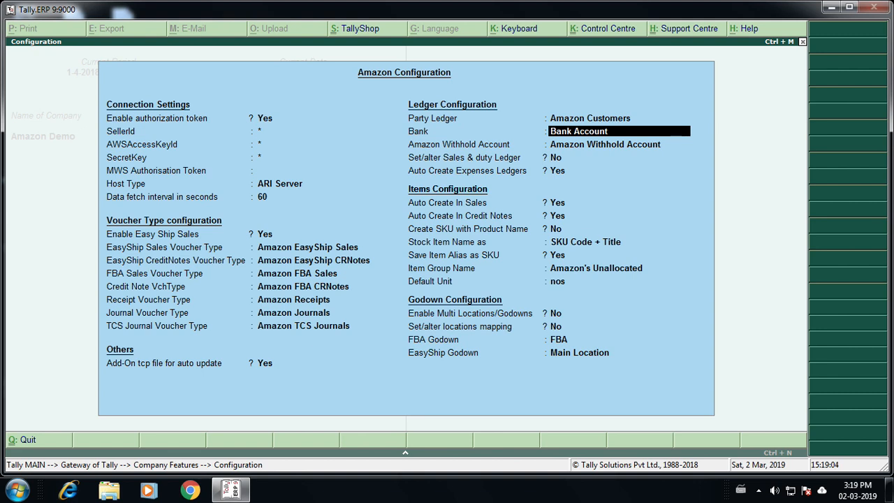
Keep the bank and withhold ledgers, set the sales and duty ledger option to Yes, and accept its ledger table with GST import enabled
{"action": "key", "text": "Return"}
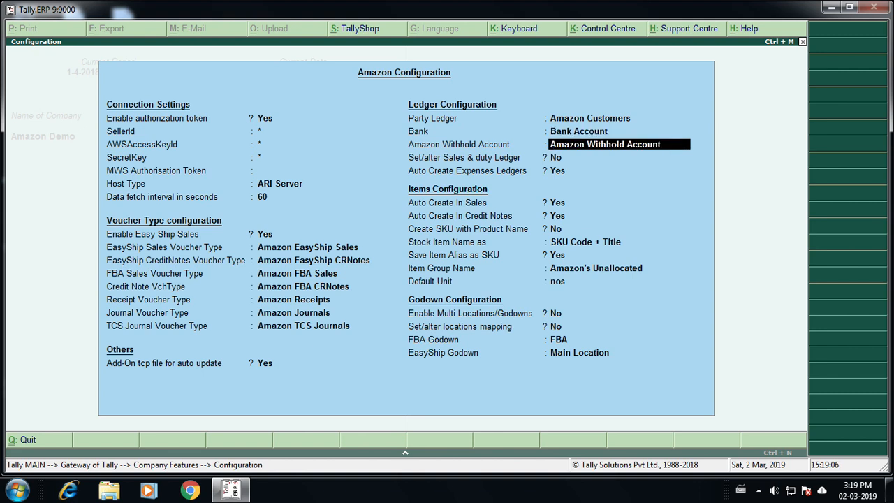
{"action": "key", "text": "Return"}
{"action": "type", "text": "y"}
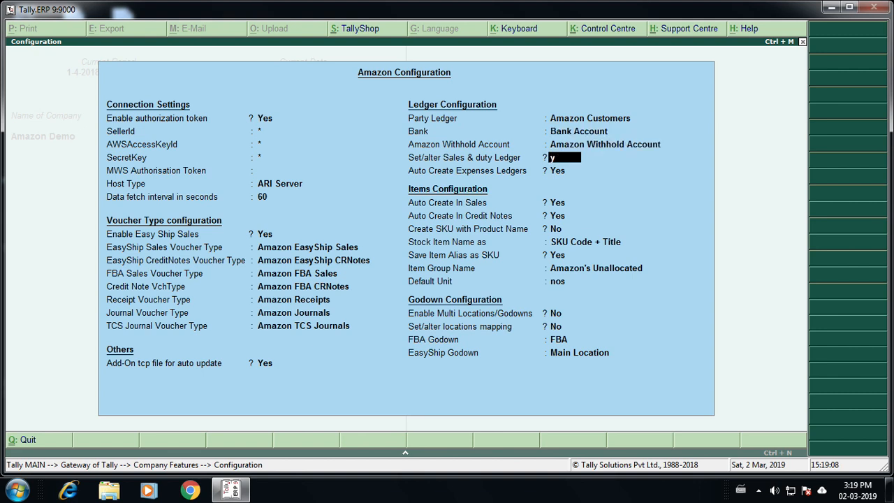
{"action": "key", "text": "Return"}
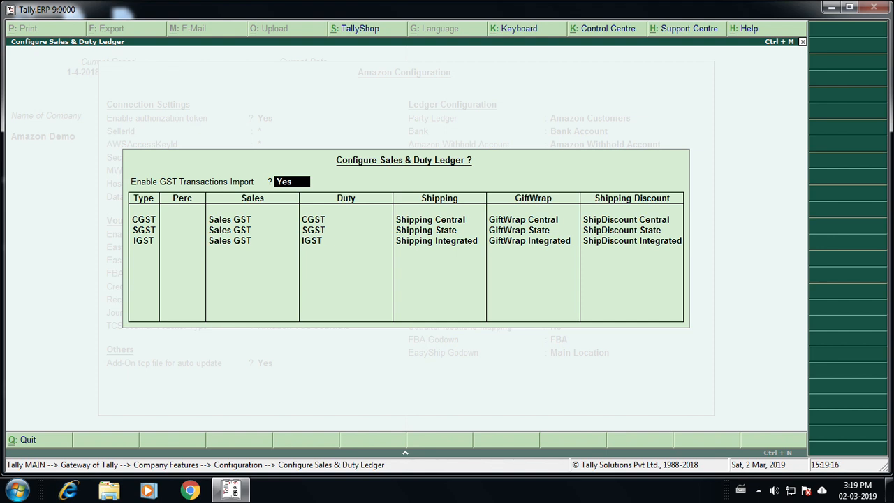
{"action": "key", "text": "ctrl+a"}
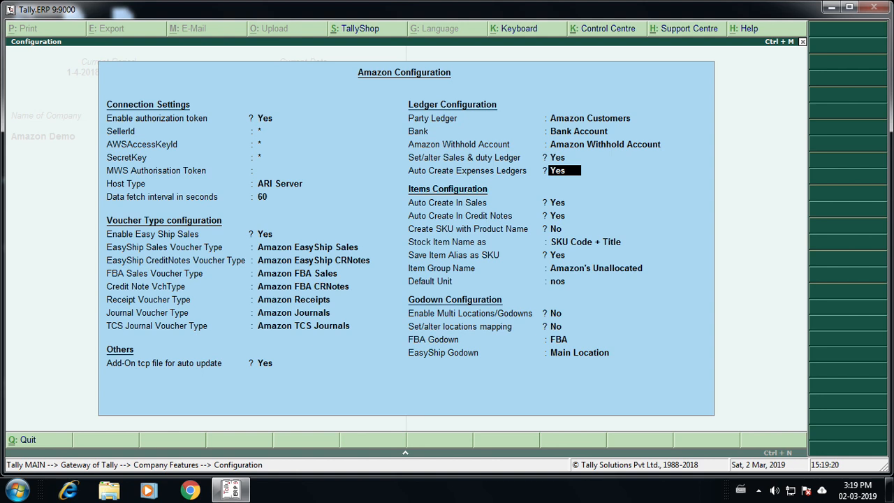
Keep automatic expense ledger creation enabled and accept the existing items configuration, from automatic creation through the nos default unit
{"action": "key", "text": "Return"}
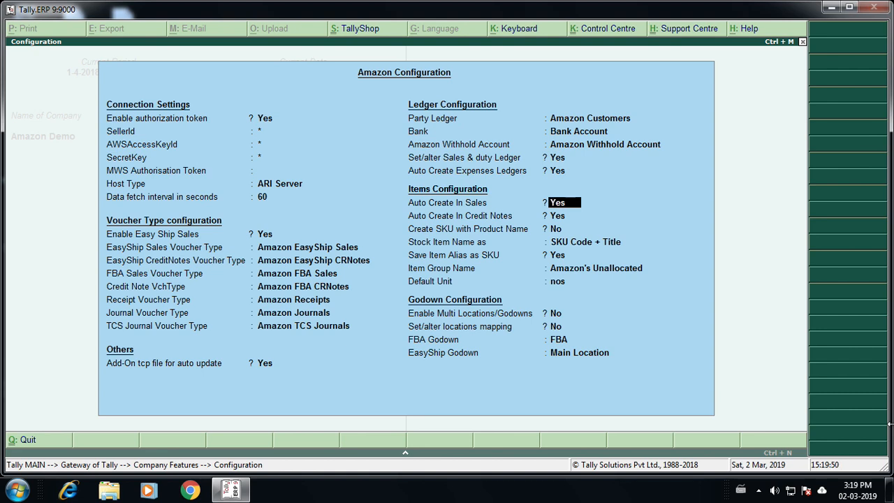
{"action": "key", "text": "Return"}
{"action": "key", "text": "Return"}
{"action": "key", "text": "Return"}
{"action": "key", "text": "Return"}
{"action": "key", "text": "Return"}
{"action": "key", "text": "Return"}
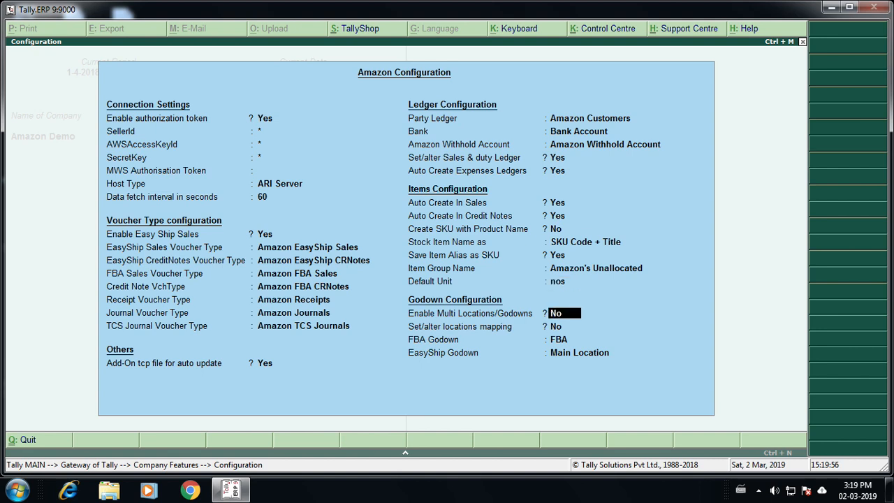
Enable multiple locations/godowns and map Amazon location ID fba to the FBA godown, keeping no further mappings
{"action": "type", "text": "y"}
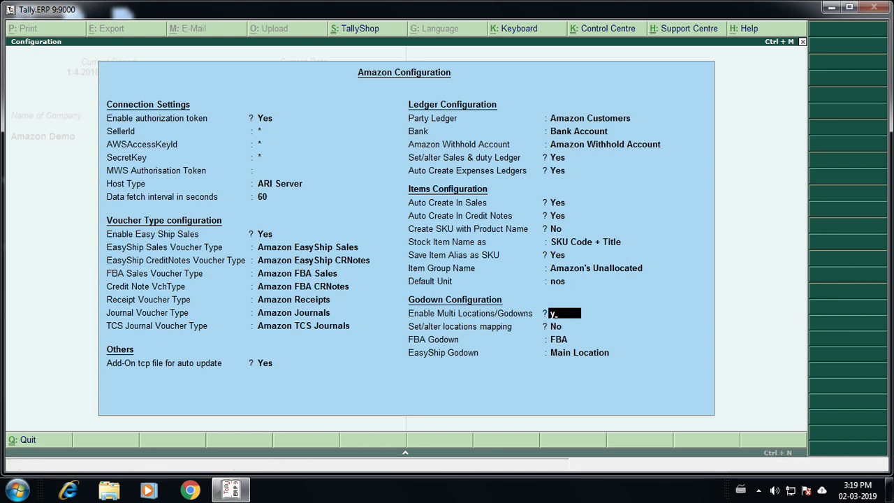
{"action": "key", "text": "Return"}
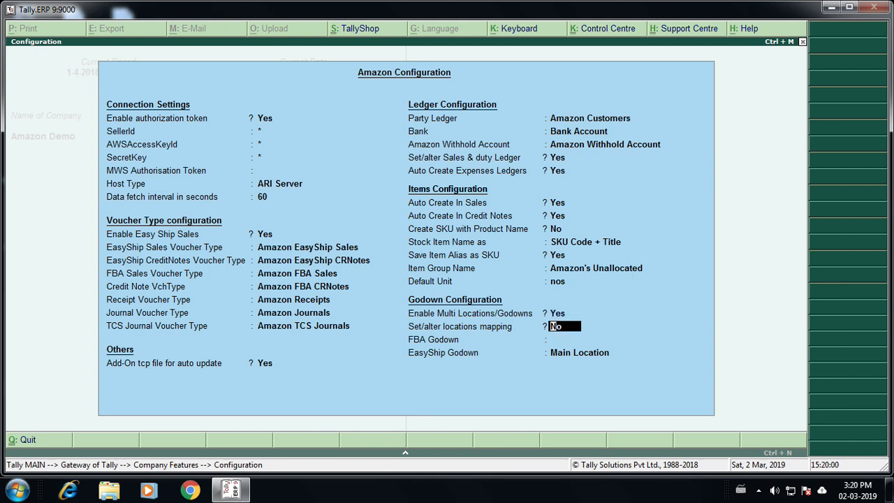
{"action": "type", "text": "y"}
{"action": "key", "text": "Return"}
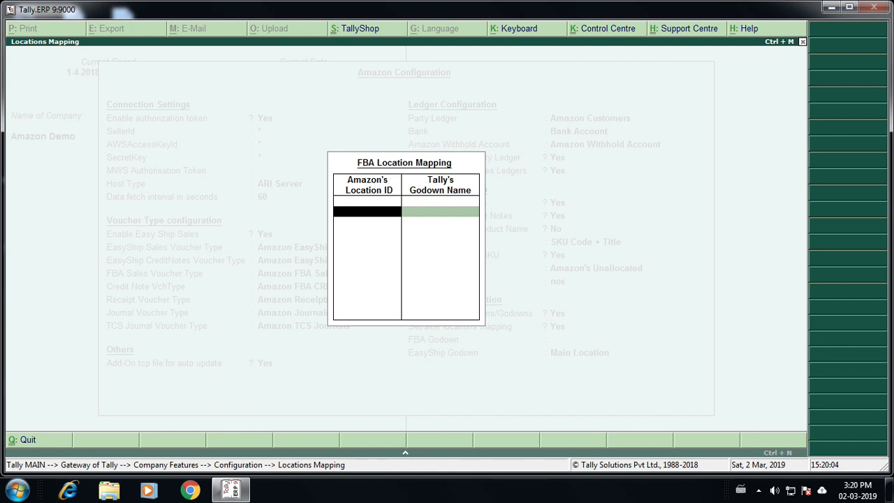
{"action": "type", "text": "fba"}
{"action": "key", "text": "Return"}
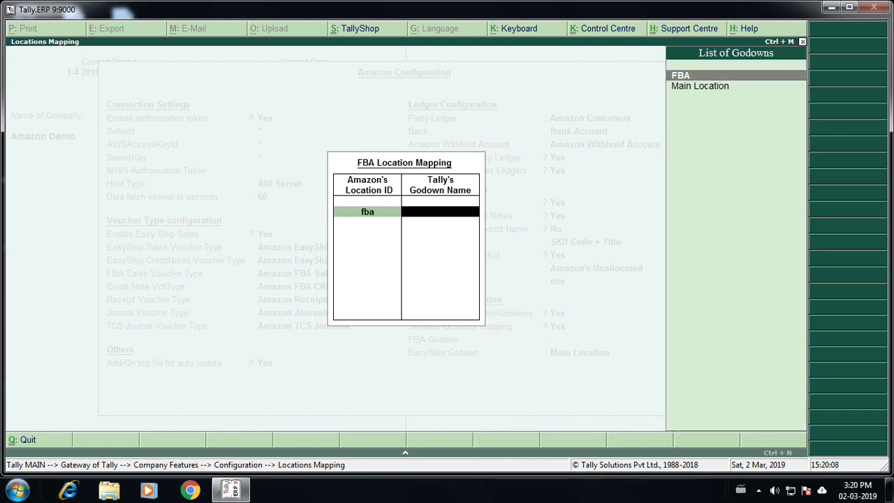
{"action": "key", "text": "Return"}
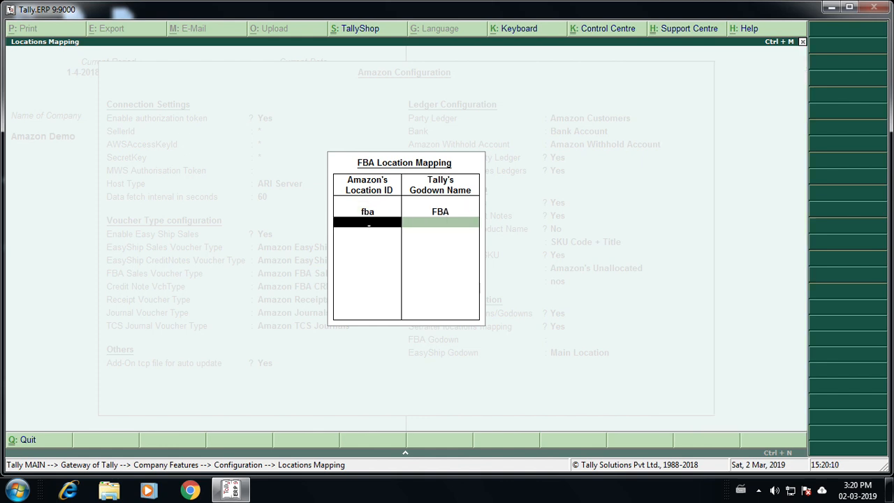
{"action": "key", "text": "Return"}
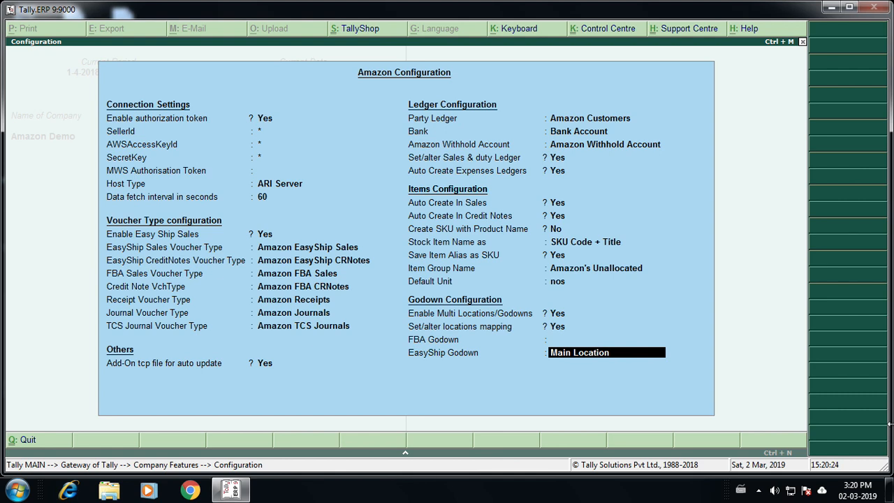
Save the Amazon configuration and open the Amazon Online utilities from the Gateway of Tally
{"action": "key", "text": "ctrl+a"}
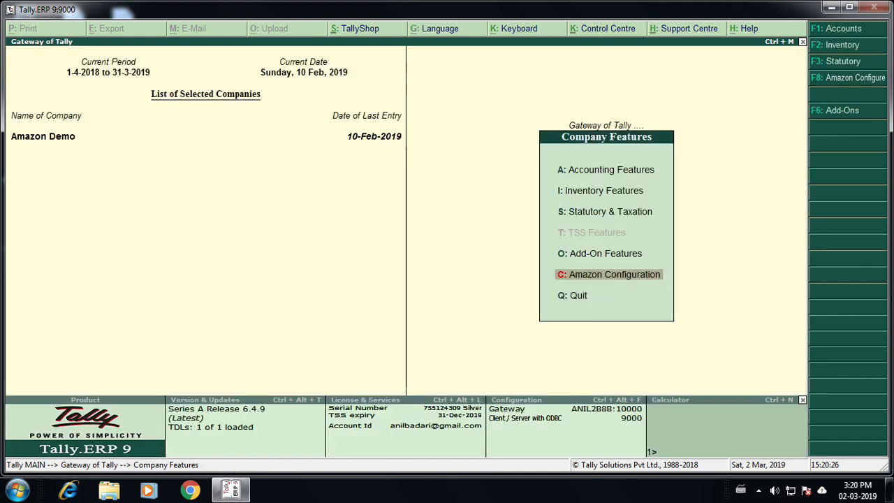
{"action": "key", "text": "Escape"}
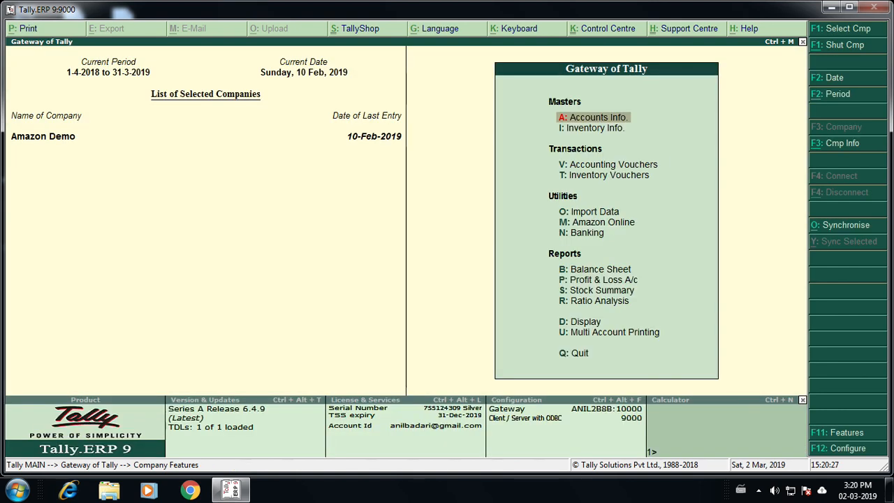
{"action": "key", "text": "Down"}
{"action": "key", "text": "Down"}
{"action": "key", "text": "Down"}
{"action": "key", "text": "Down"}
{"action": "key", "text": "Down"}
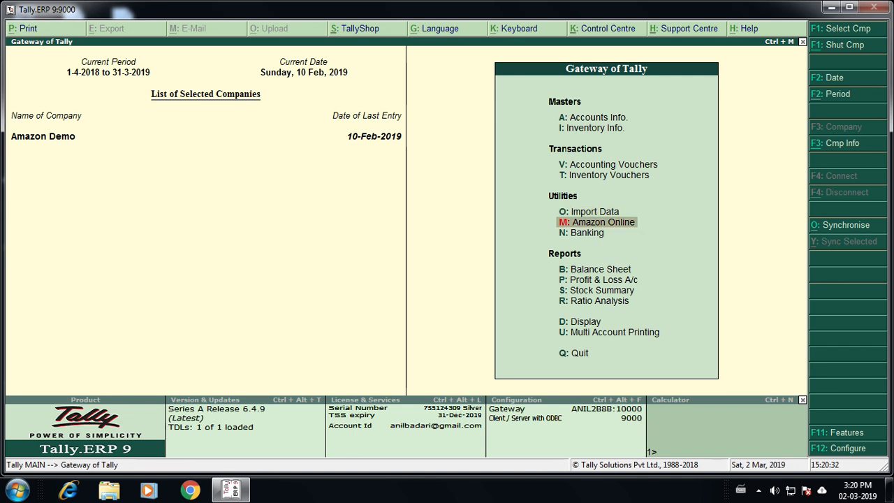
{"action": "key", "text": "Return"}
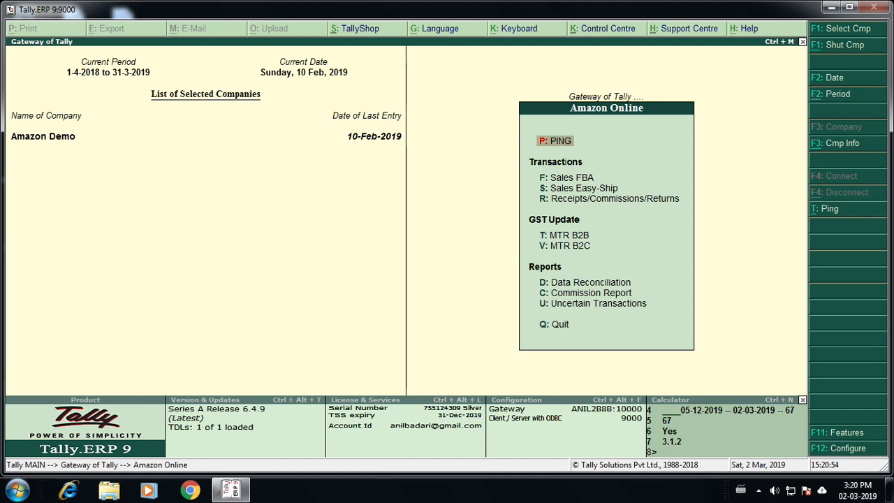
Open the FBA sales import and set its start date to 1-Feb-2019
{"action": "key", "text": "Down"}
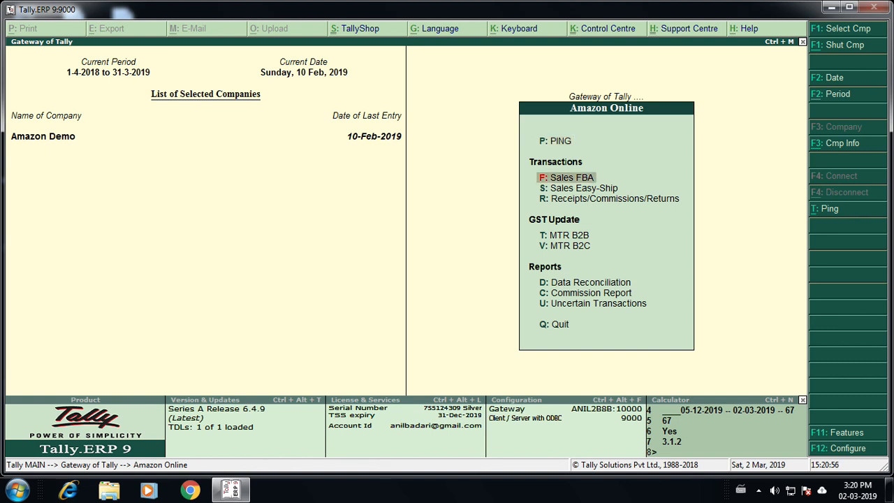
{"action": "key", "text": "Return"}
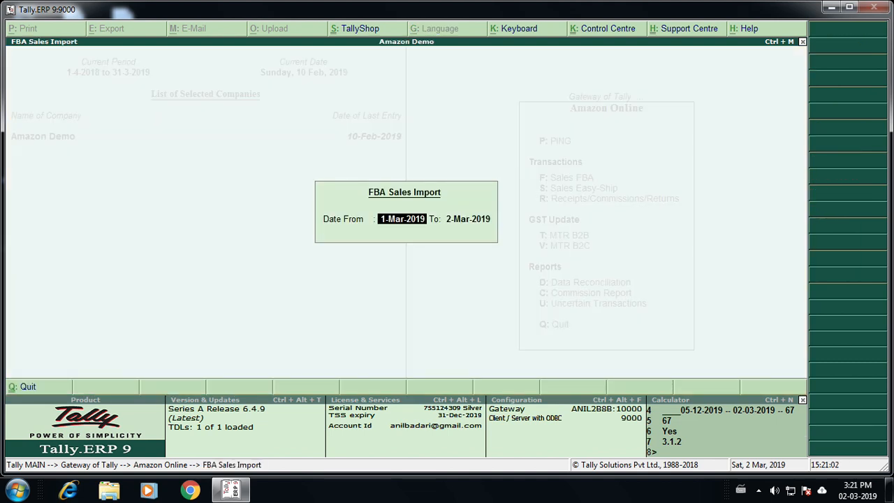
{"action": "type", "text": "1 2"}
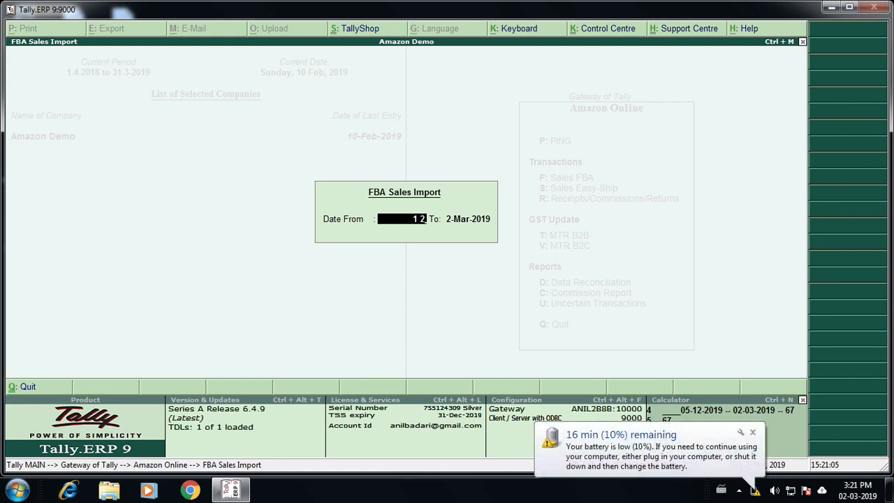
{"action": "key", "text": "Return"}
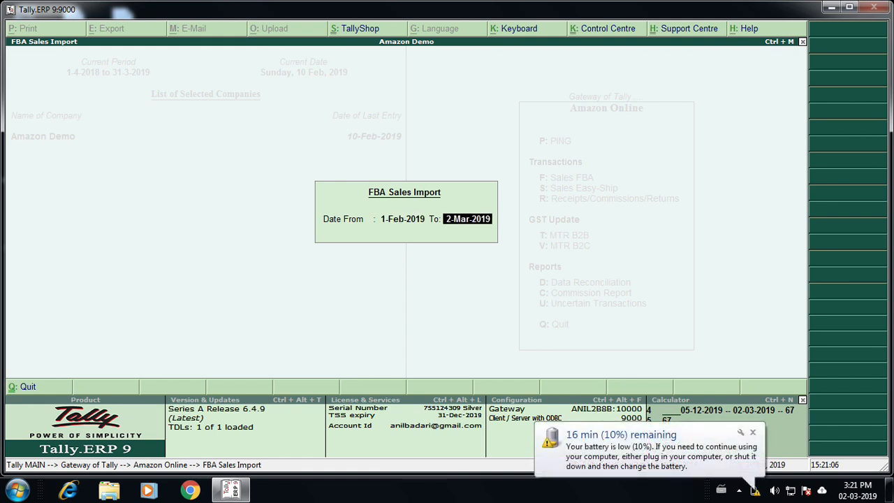
{"action": "type", "text": "20 2"}
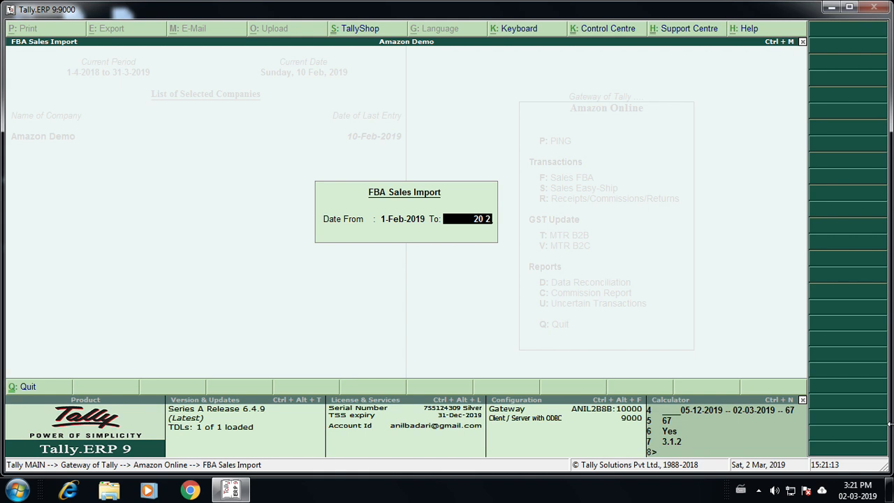
{"action": "key", "text": "BackSpace"}
{"action": "key", "text": "BackSpace"}
{"action": "key", "text": "BackSpace"}
{"action": "key", "text": "BackSpace"}
Set the FBA sales import's end date to 2-Feb-2019 and submit the date range to fetch the report
{"action": "type", "text": "2 2"}
{"action": "key", "text": "Return"}
{"action": "key", "text": "Return"}
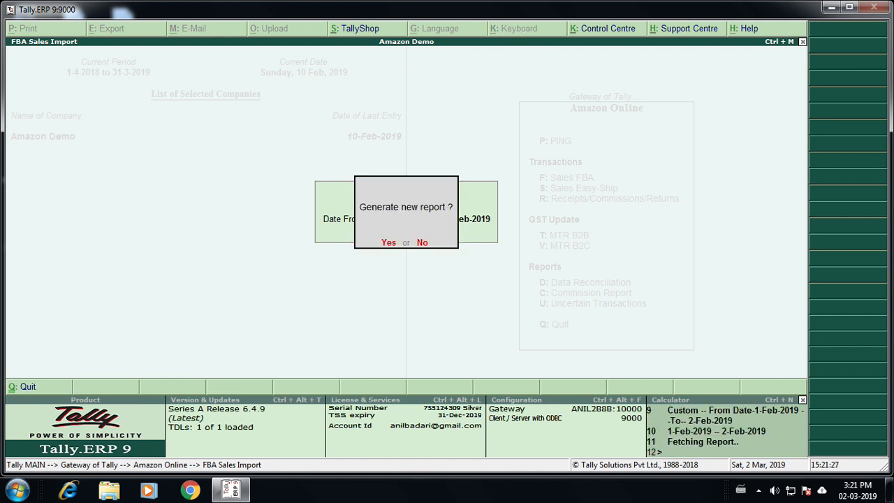
Confirm generating a new FBA sales report for the submitted date range
{"action": "key", "text": "Return"}
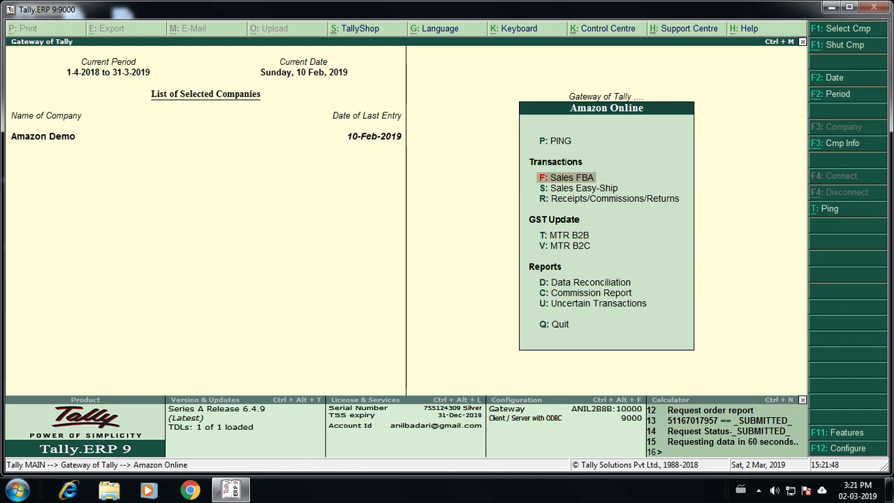
Open the Receipts/Commissions/Returns import to view its date range, and leave it without importing
{"action": "key", "text": "Down"}
{"action": "key", "text": "Down"}
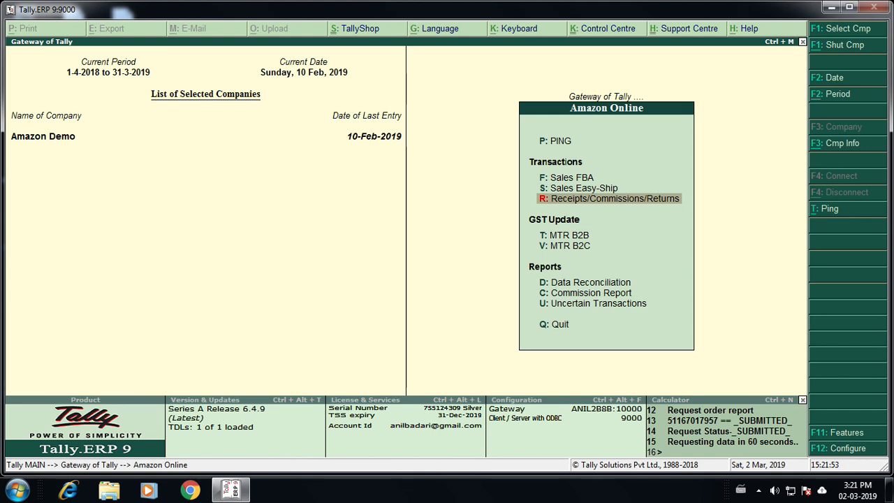
{"action": "key", "text": "Return"}
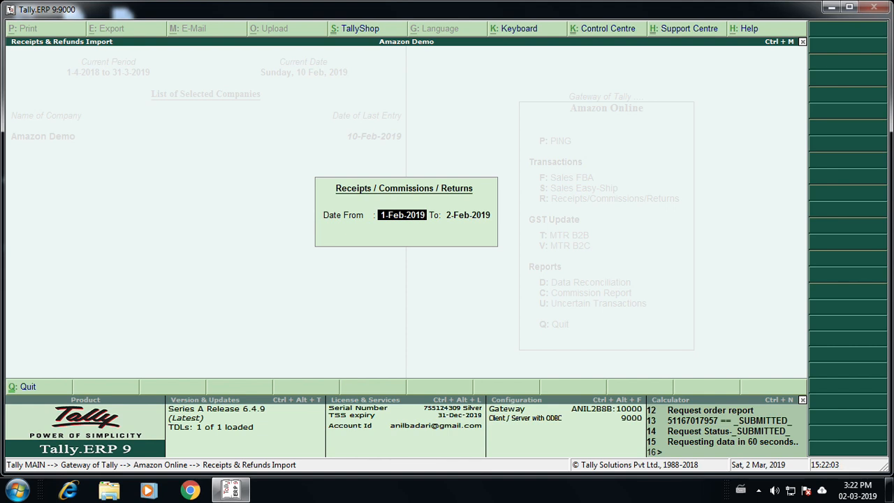
{"action": "key", "text": "Escape"}
{"action": "key", "text": "Up"}
{"action": "key", "text": "Down"}
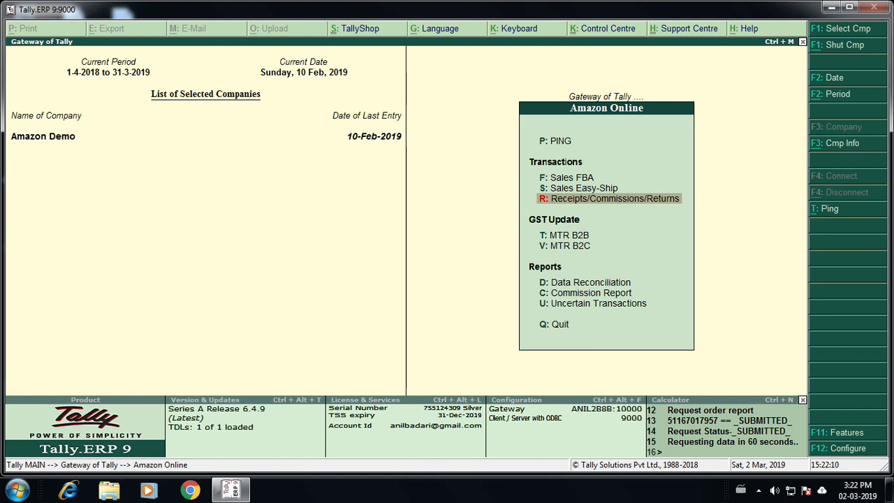
{"action": "key", "text": "Down"}
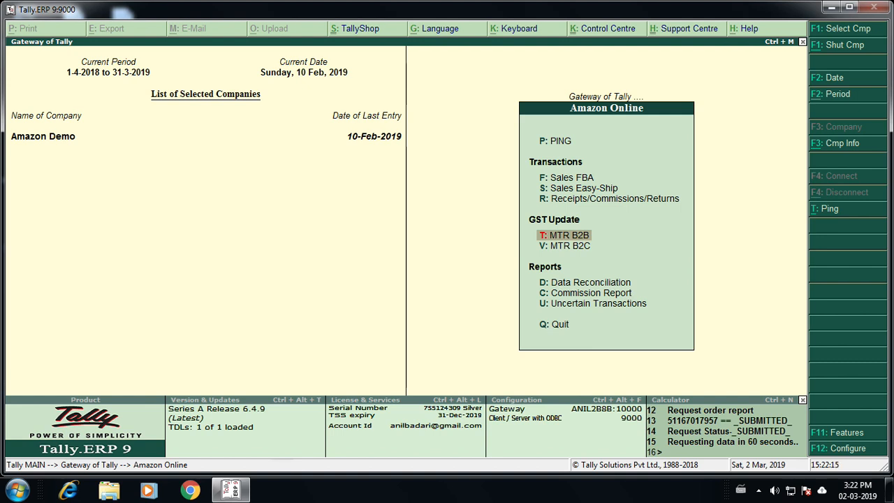
{"action": "key", "text": "Up"}
{"action": "key", "text": "Down"}
{"action": "key", "text": "Up"}
{"action": "key", "text": "Down"}
{"action": "key", "text": "Down"}
{"action": "key", "text": "Up"}
{"action": "key", "text": "Down"}
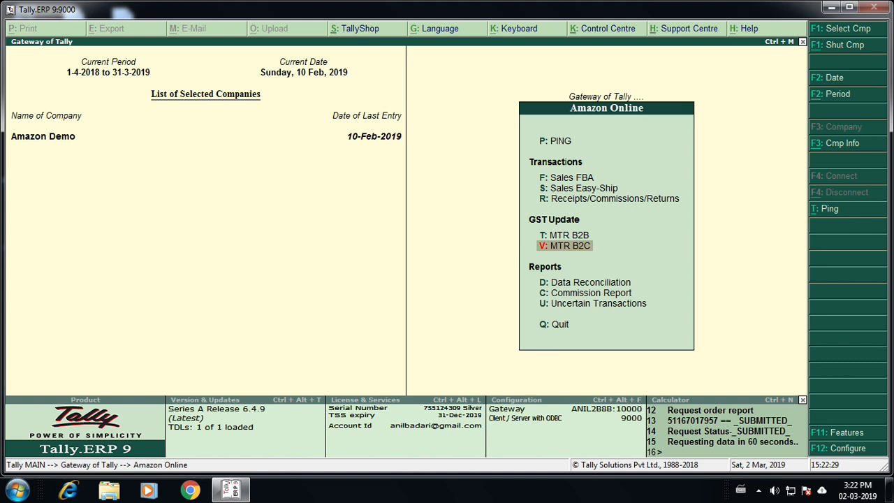
View the Amazon Data Reconciliation report for December-2018 and return to the Amazon Online utilities
{"action": "key", "text": "Down"}
{"action": "key", "text": "Return"}
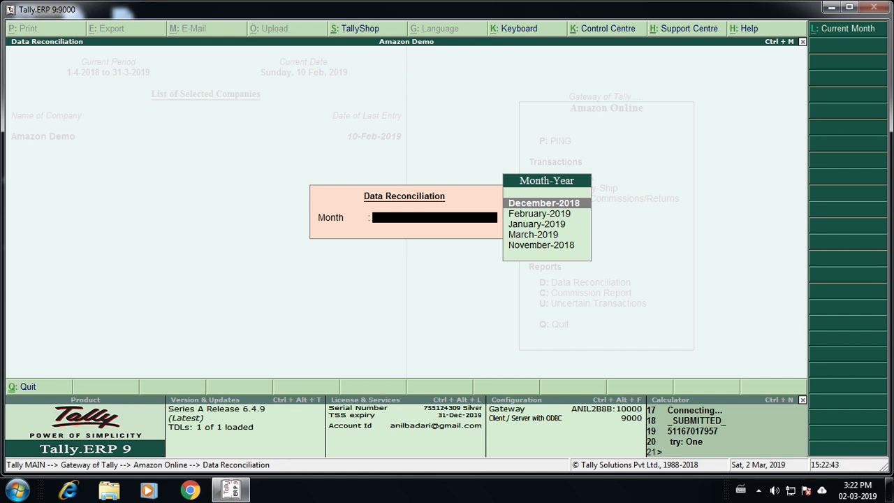
{"action": "key", "text": "Return"}
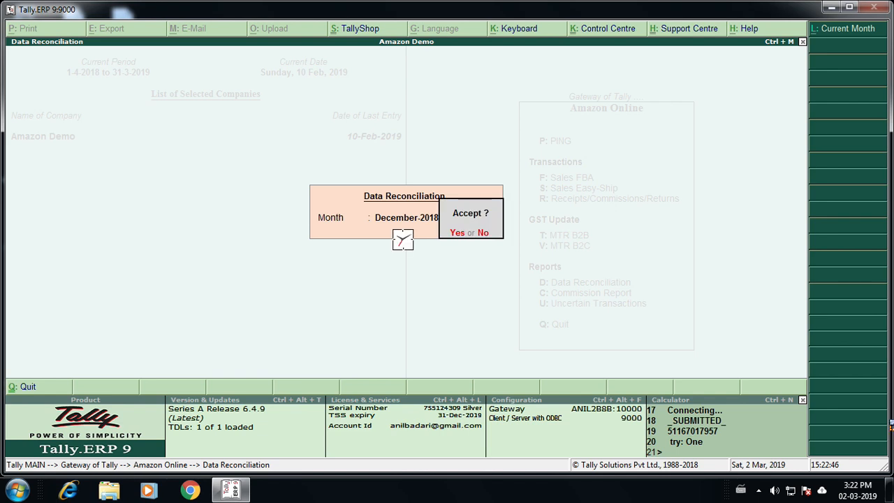
{"action": "key", "text": "Return"}
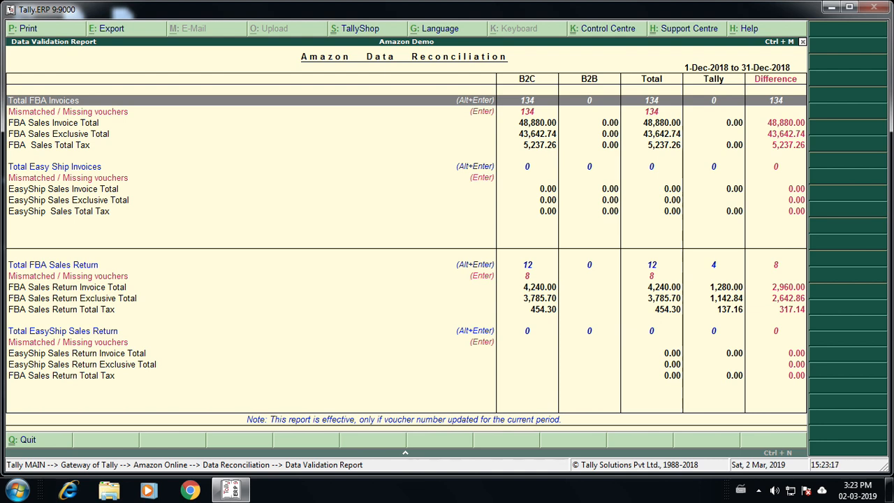
{"action": "key", "text": "Escape"}
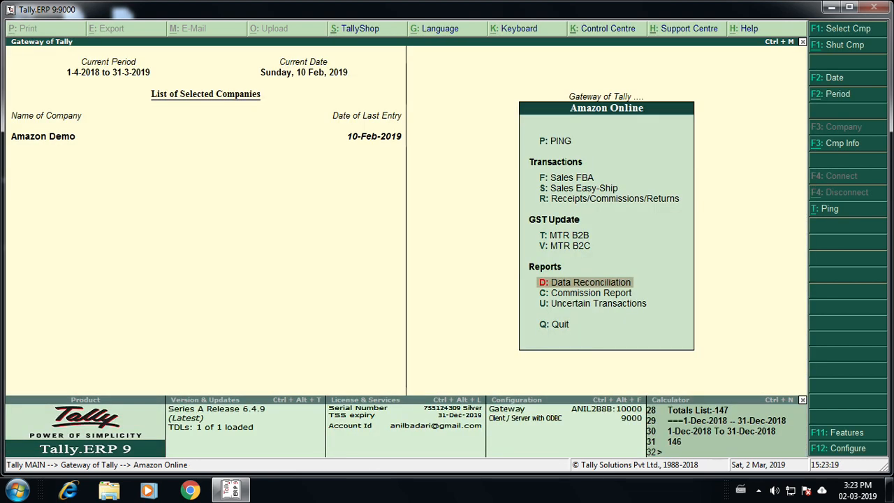
View the Amazon Commission Report for December-2018 and close it
{"action": "key", "text": "Down"}
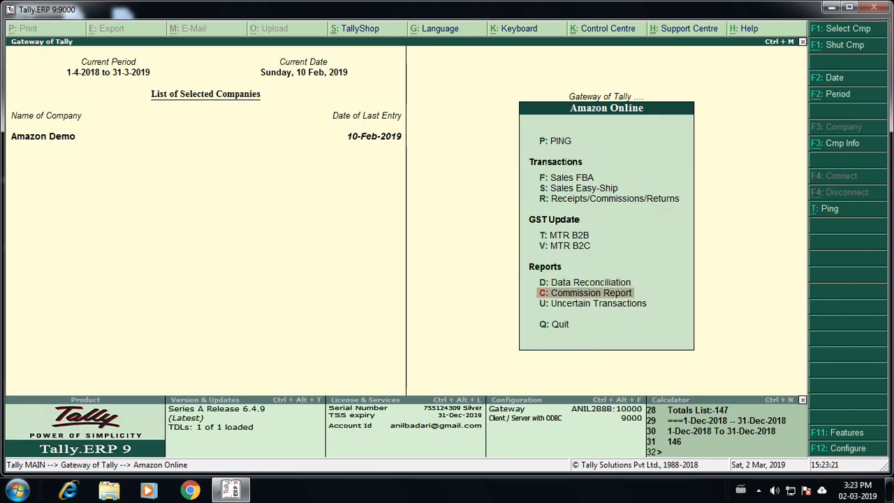
{"action": "key", "text": "Return"}
{"action": "key", "text": "Return"}
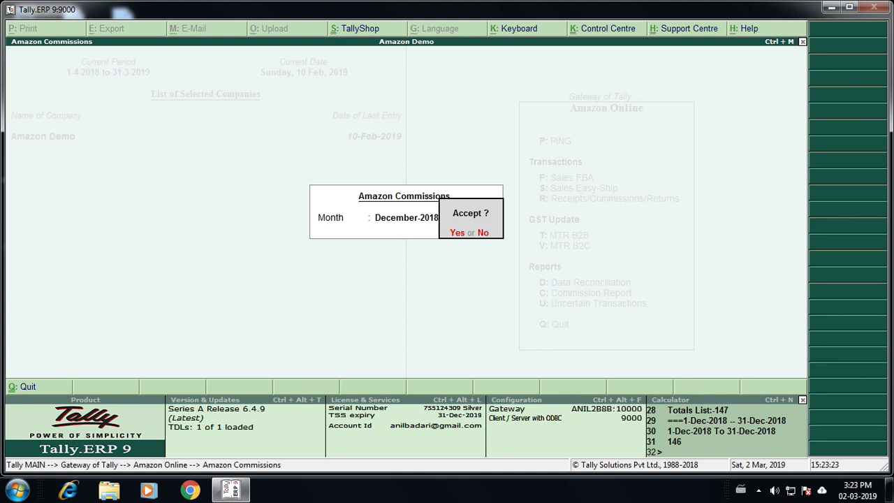
{"action": "key", "text": "Return"}
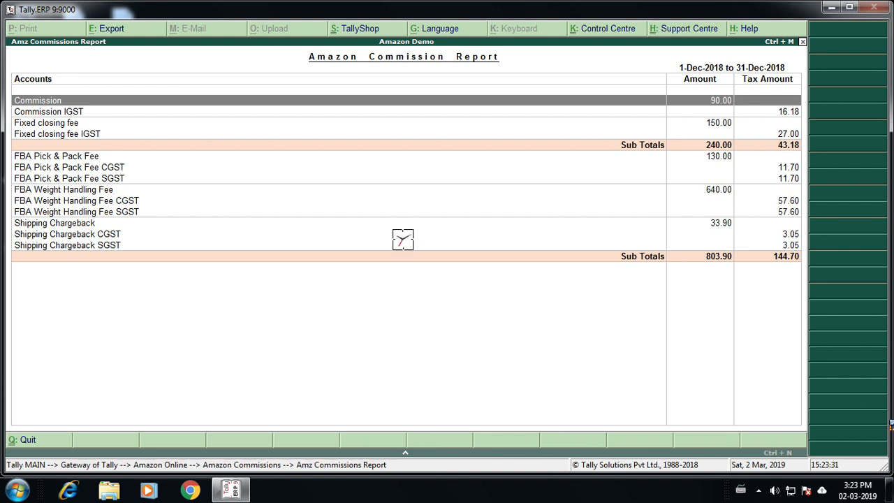
{"action": "key", "text": "Escape"}
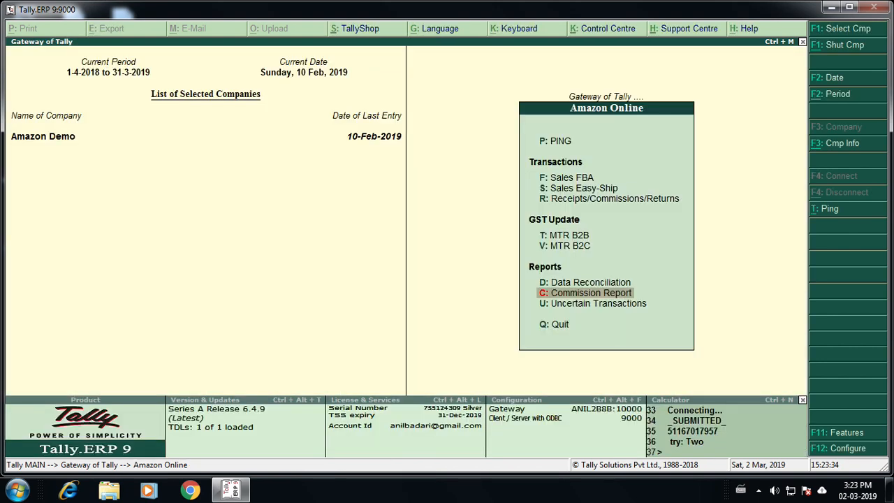
Examine the Uncertain Transactions report for Amazon orders missing from the tax reports
{"action": "key", "text": "Down"}
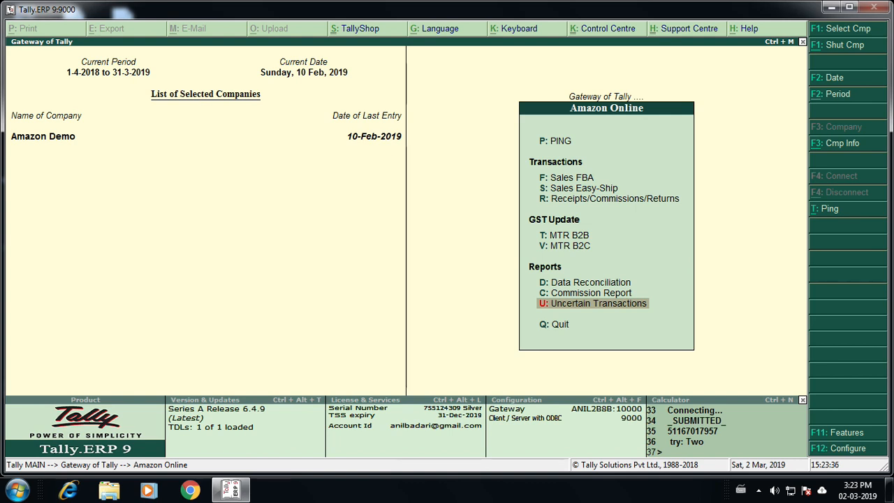
{"action": "key", "text": "Return"}
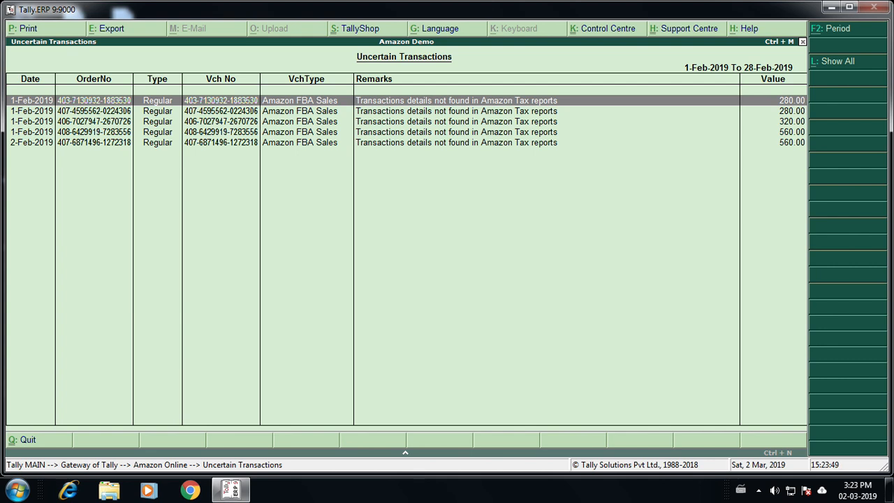
{"action": "key", "text": "Escape"}
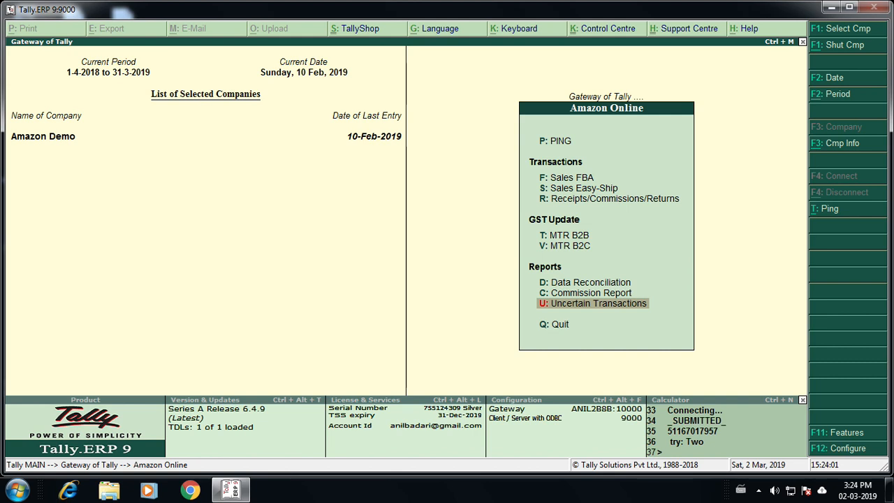
Open the Sales Register for January and examine its first Amazon FBA Sales voucher, returning to the Account Books
{"action": "key", "text": "Escape"}
{"action": "key", "text": "d"}
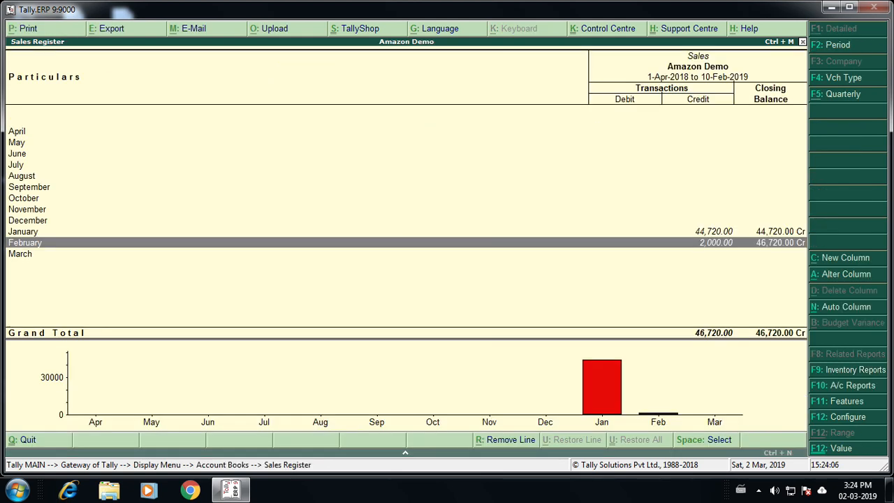
{"action": "key", "text": "Up"}
{"action": "key", "text": "Return"}
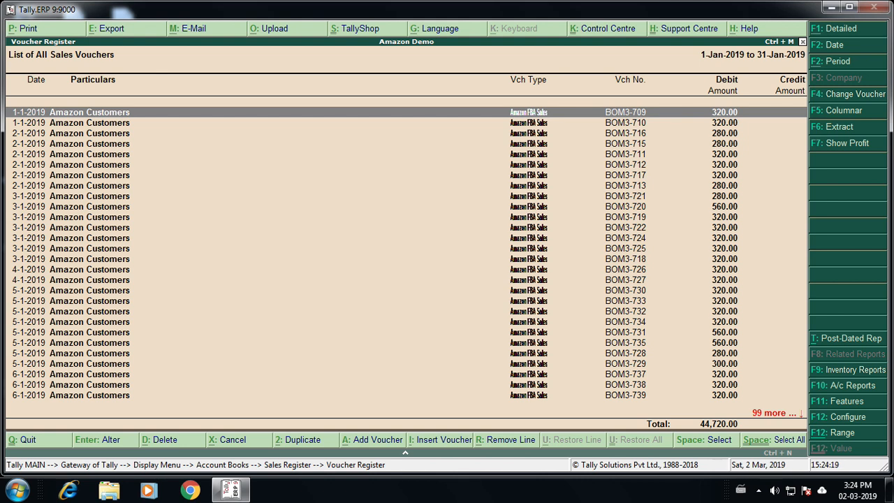
{"action": "key", "text": "Return"}
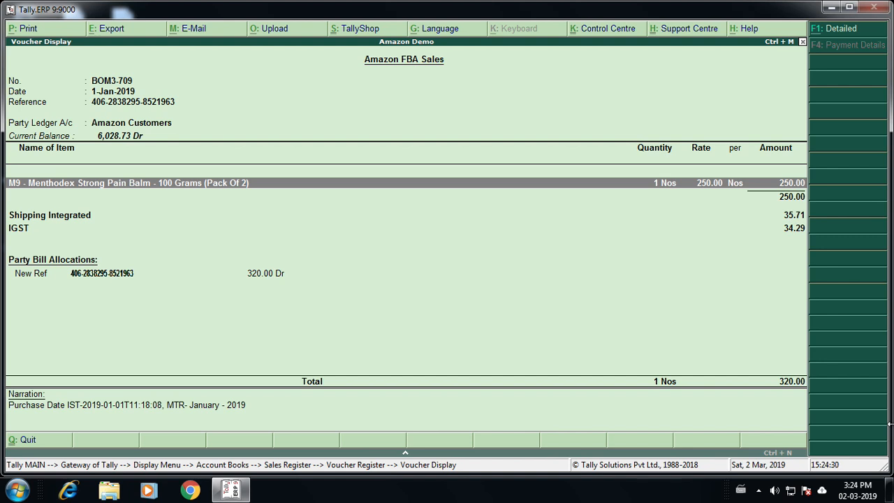
{"action": "key", "text": "Escape"}
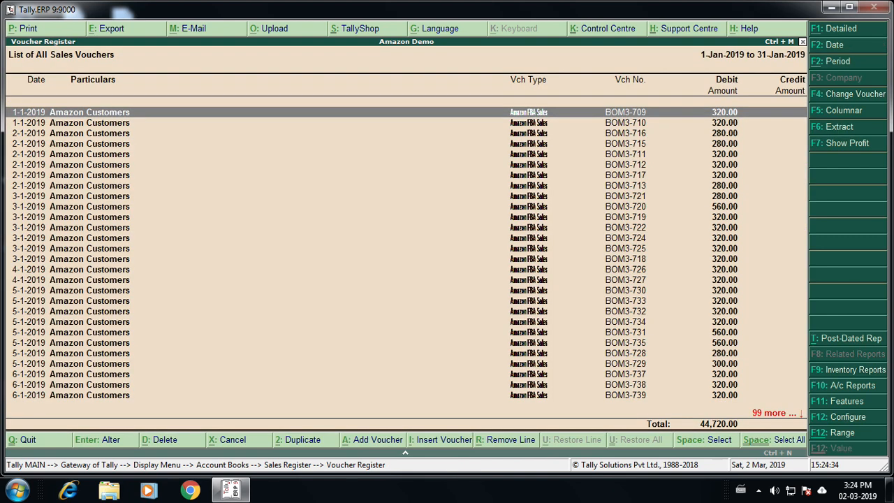
{"action": "key", "text": "Escape"}
{"action": "key", "text": "Escape"}
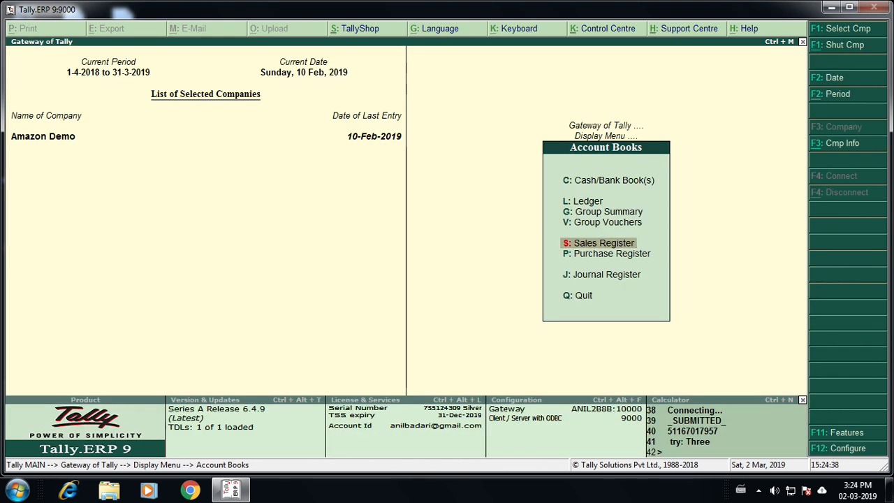
Display the ledger vouchers of the Amazon Customers ledger
{"action": "type", "text": "lama"}
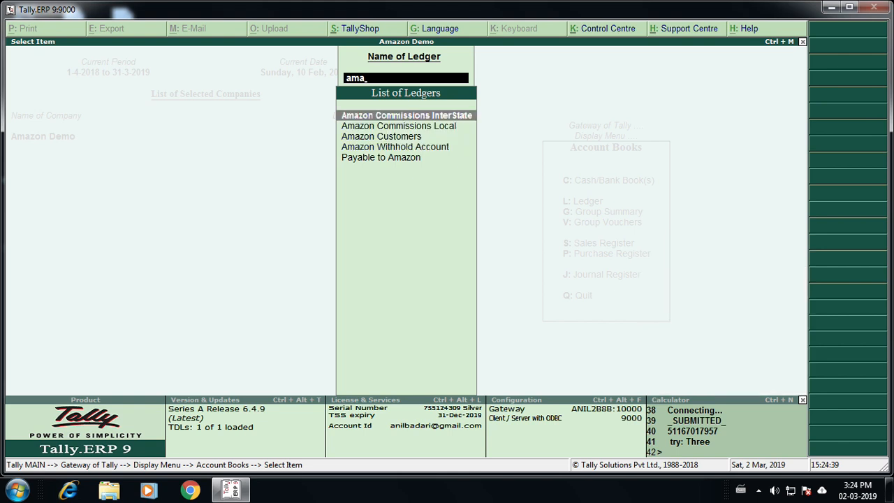
{"action": "key", "text": "Down"}
{"action": "key", "text": "Down"}
{"action": "key", "text": "Return"}
Examine the first Amazon Receipts voucher dated 3-Feb-2019, including its bill allocations and commissions, and leave the ledger
{"action": "key", "text": "Down"}
{"action": "key", "text": "Down"}
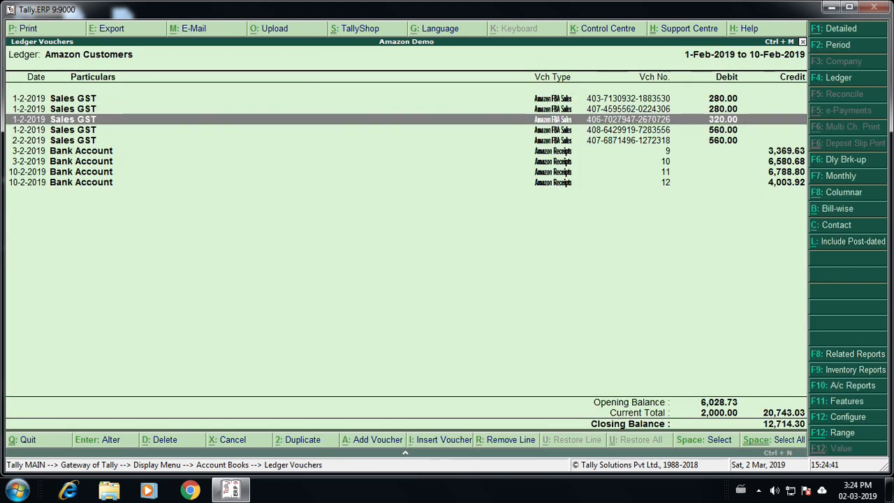
{"action": "key", "text": "Down"}
{"action": "key", "text": "Down"}
{"action": "key", "text": "Down"}
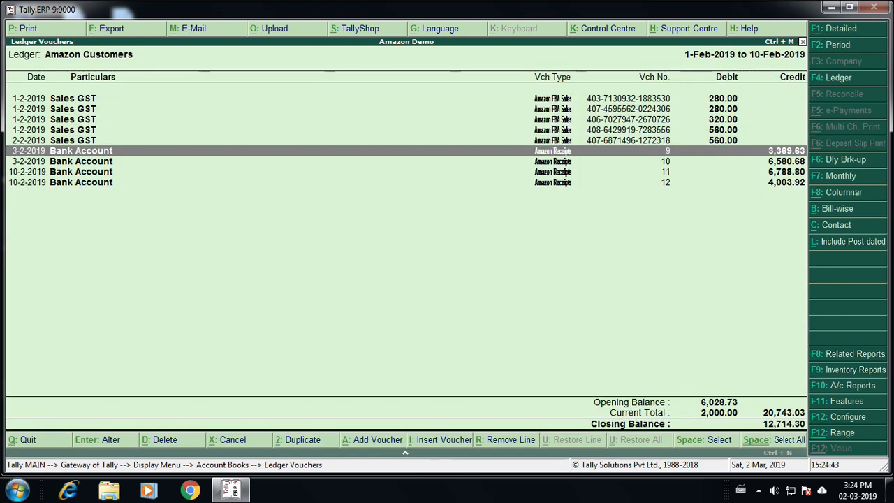
{"action": "key", "text": "Return"}
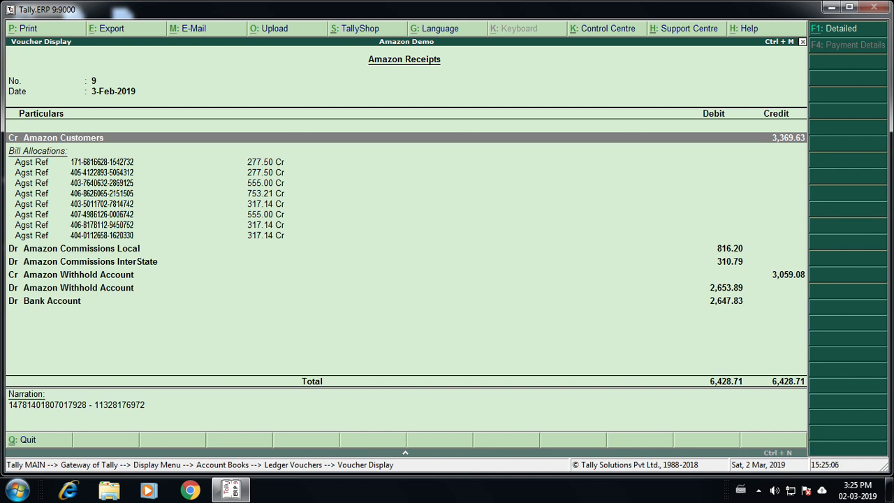
{"action": "key", "text": "Escape"}
{"action": "key", "text": "Escape"}
{"action": "key", "text": "Escape"}
{"action": "key", "text": "Escape"}
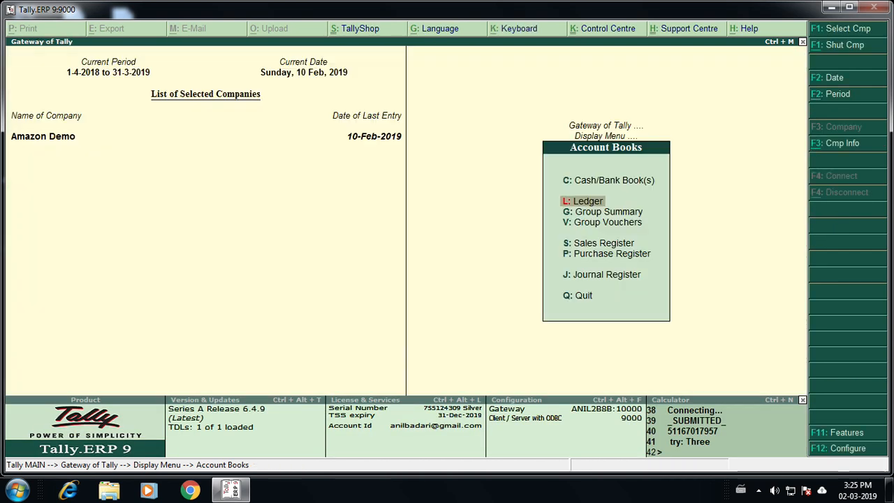
Open Statistics under Statements of Accounts and locate the Amazon FBA CRNotes voucher type
{"action": "key", "text": "Escape"}
{"action": "key", "text": "s"}
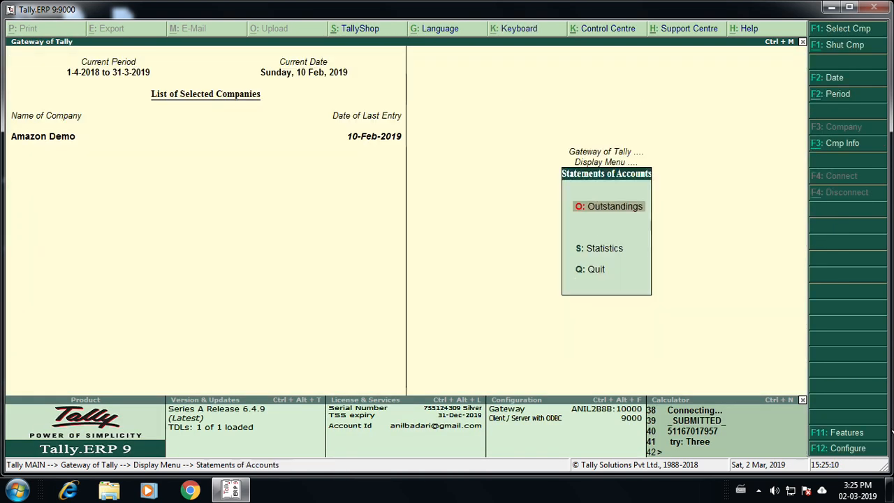
{"action": "key", "text": "s"}
{"action": "key", "text": "Down"}
{"action": "key", "text": "Down"}
{"action": "key", "text": "Down"}
{"action": "key", "text": "Down"}
{"action": "key", "text": "Down"}
{"action": "key", "text": "Up"}
{"action": "key", "text": "Up"}
{"action": "key", "text": "Up"}
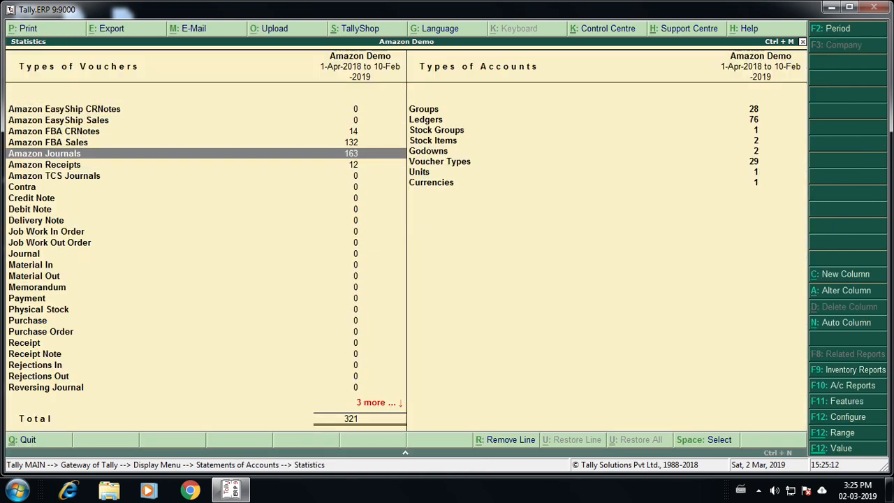
Examine the first January 2019 voucher of Amazon FBA CRNotes and return to the Display Menu
{"action": "key", "text": "Return"}
{"action": "key", "text": "Up"}
{"action": "key", "text": "Return"}
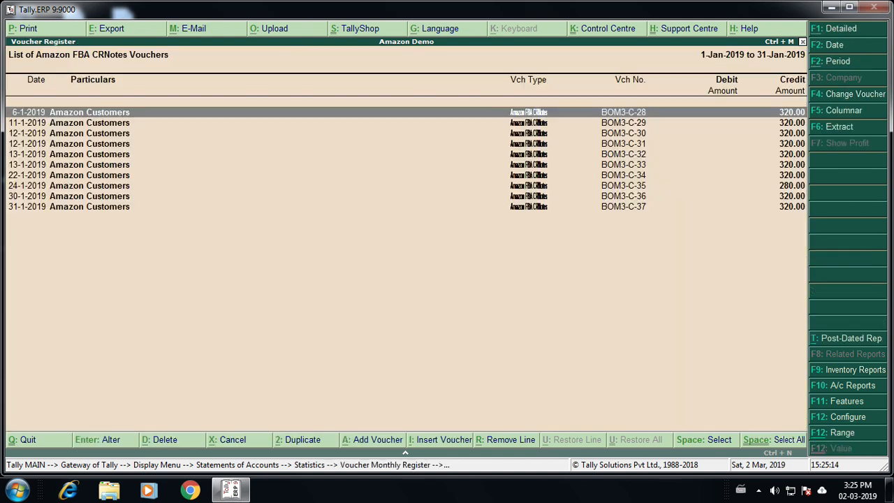
{"action": "key", "text": "Return"}
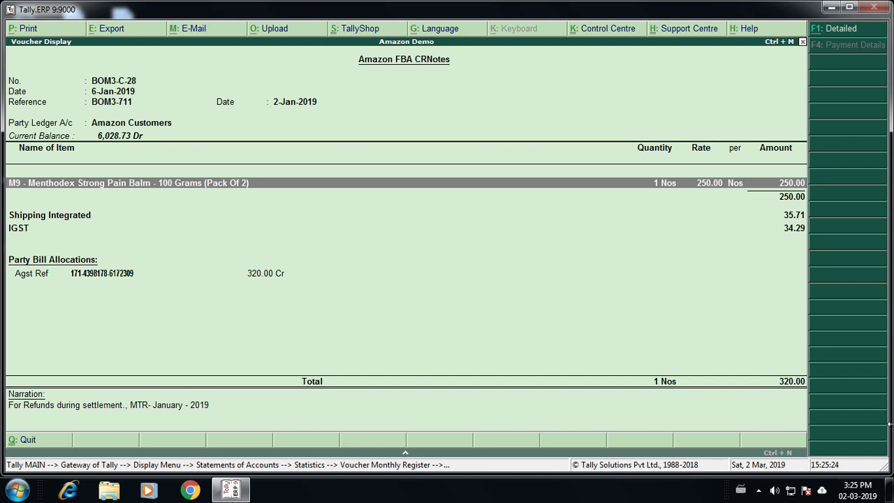
{"action": "key", "text": "Escape"}
{"action": "key", "text": "Escape"}
{"action": "key", "text": "Escape"}
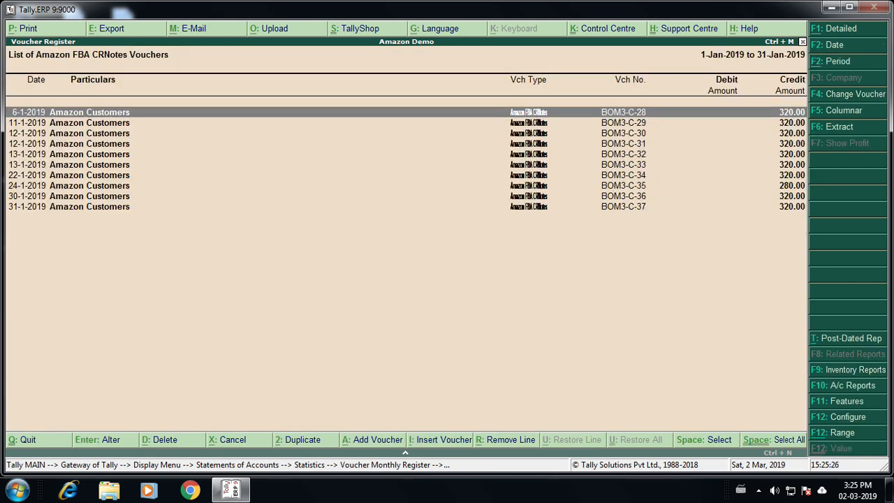
{"action": "key", "text": "Escape"}
{"action": "key", "text": "Escape"}
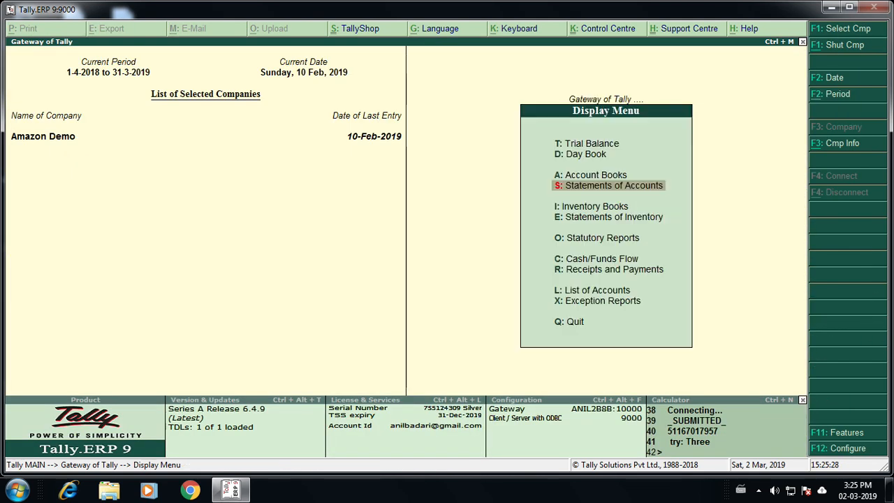
Open the GSTR-3B return from the statutory GST reports, examine its summary for January 2019, and close it
{"action": "key", "text": "Down"}
{"action": "key", "text": "Down"}
{"action": "key", "text": "Down"}
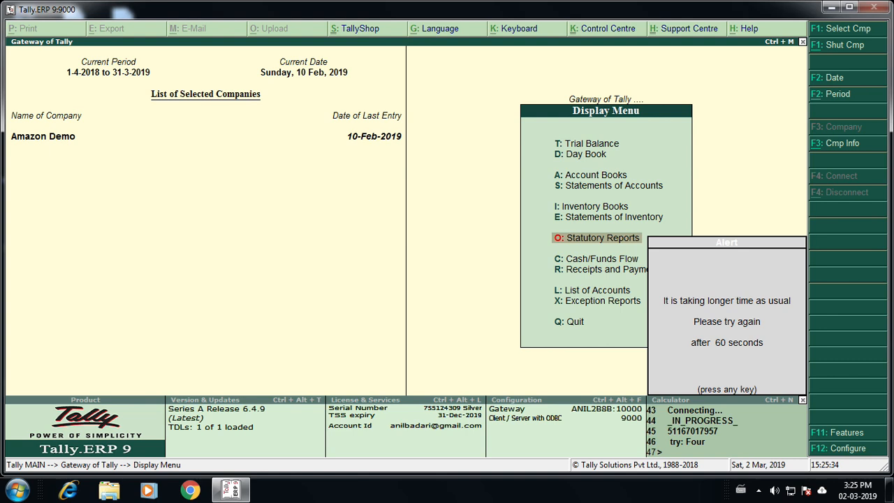
{"action": "key", "text": "Return"}
{"action": "key", "text": "Return"}
{"action": "key", "text": "Return"}
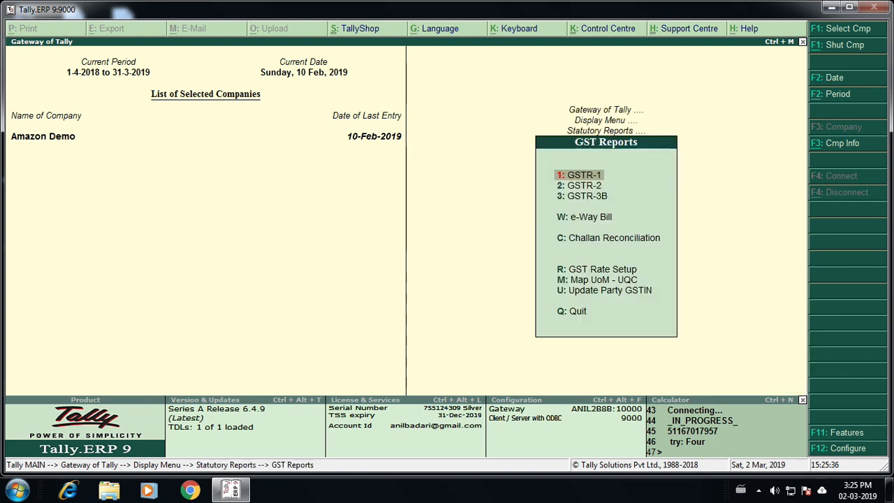
{"action": "key", "text": "Down"}
{"action": "key", "text": "Down"}
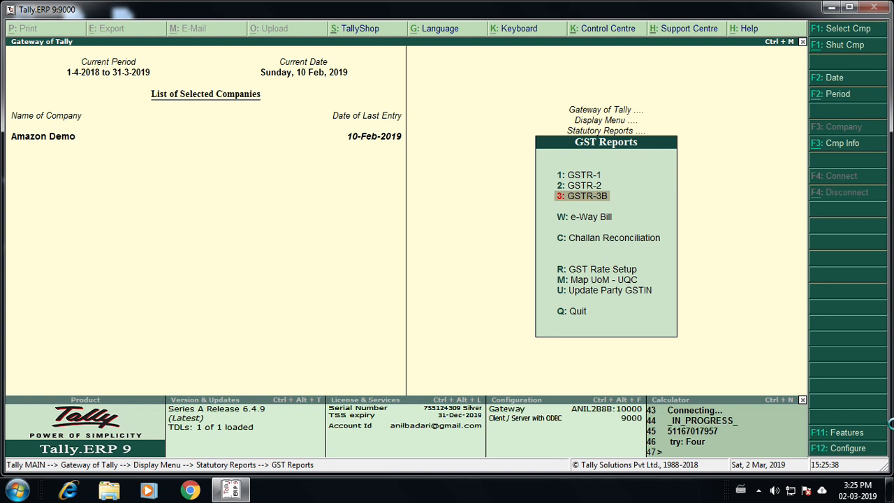
{"action": "key", "text": "Return"}
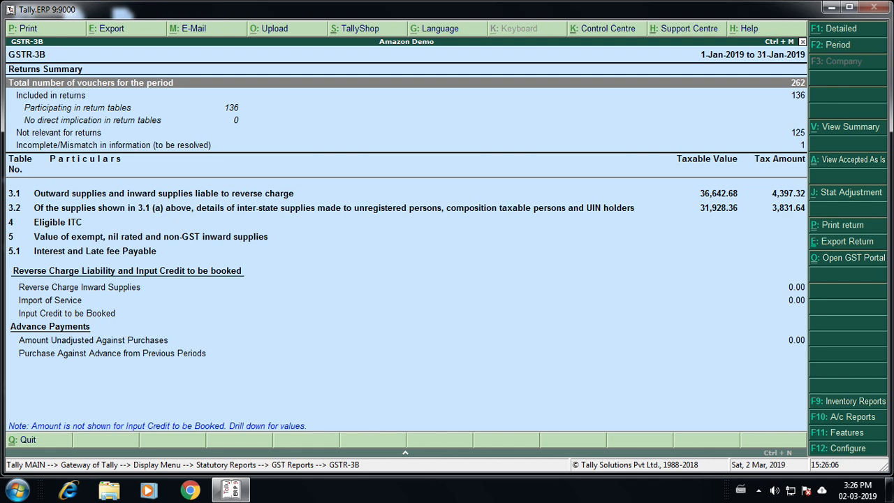
{"action": "key", "text": "Escape"}
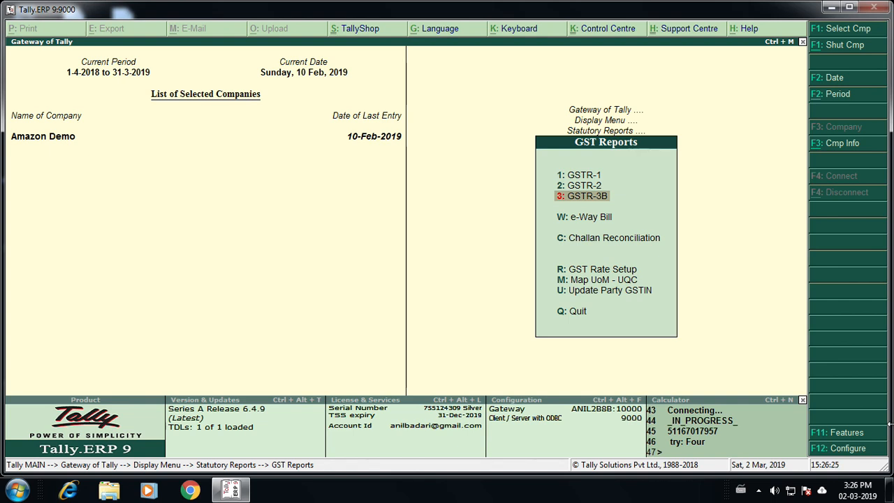
{"action": "key", "text": "alt+Tab"}
{"action": "key", "text": "alt+Tab"}
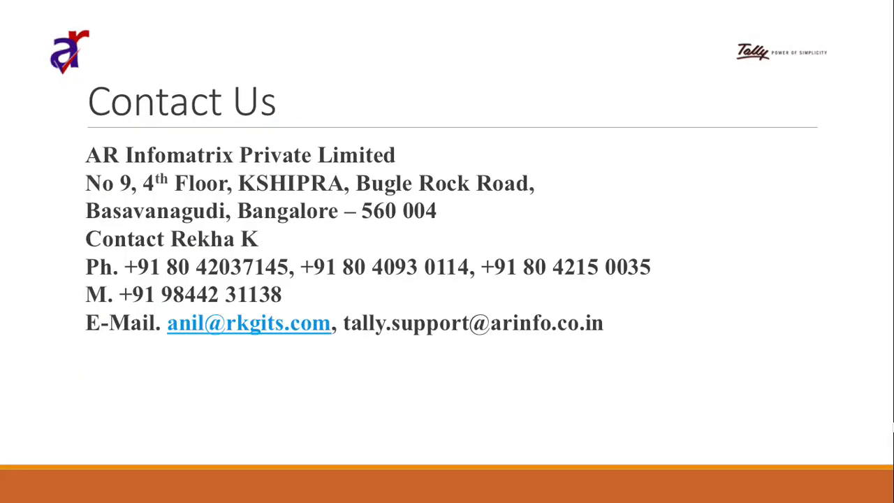
{"action": "key", "text": "Right"}
{"action": "key", "text": "Left"}
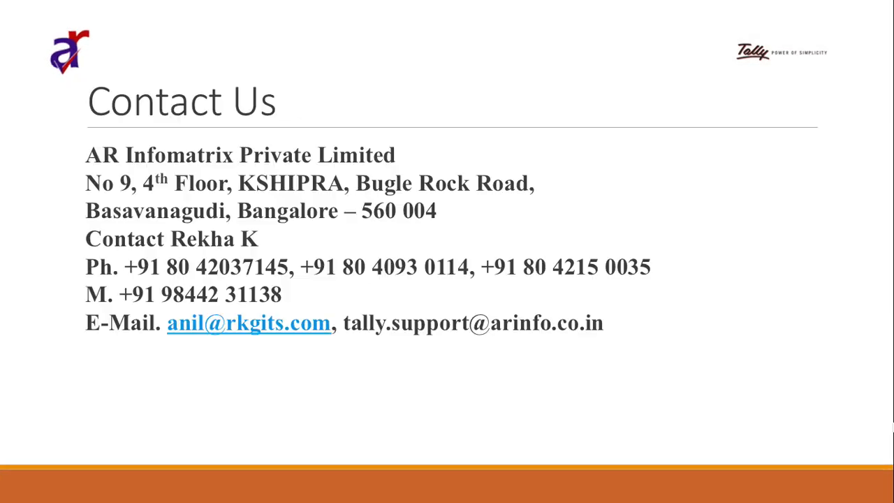